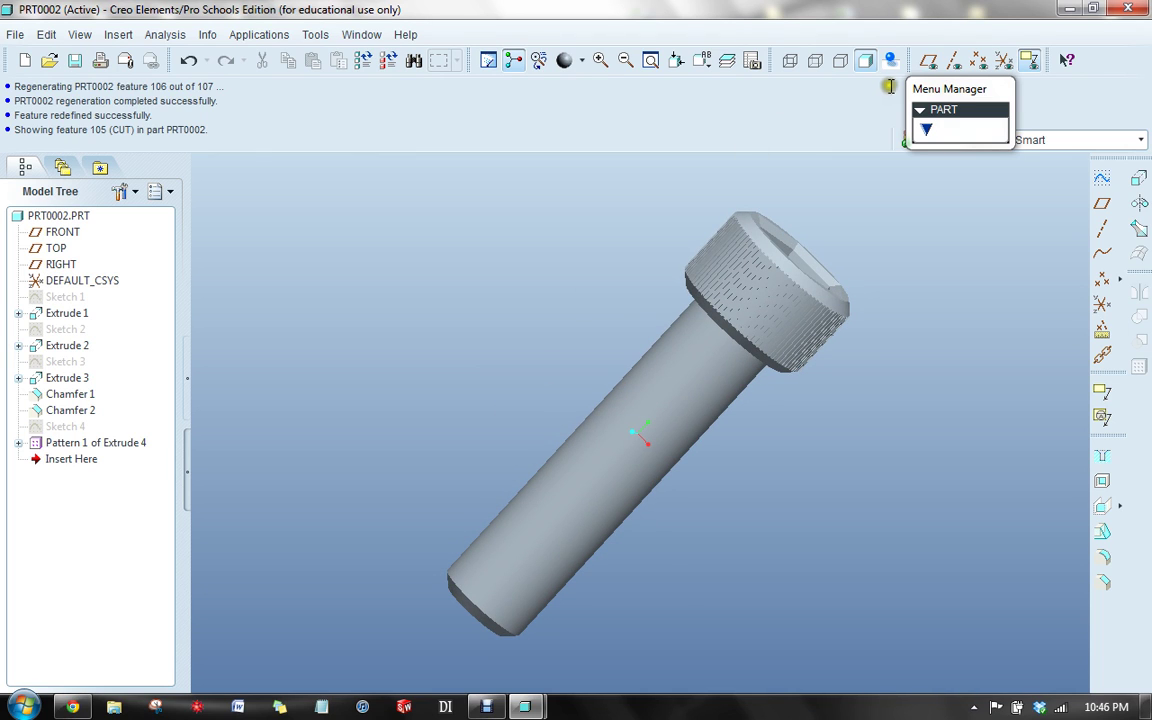
# Display the datum planes and start a helical sweep cut with Constant, Thru Axis and Right Handed attributes.
pyautogui.click(929, 60)
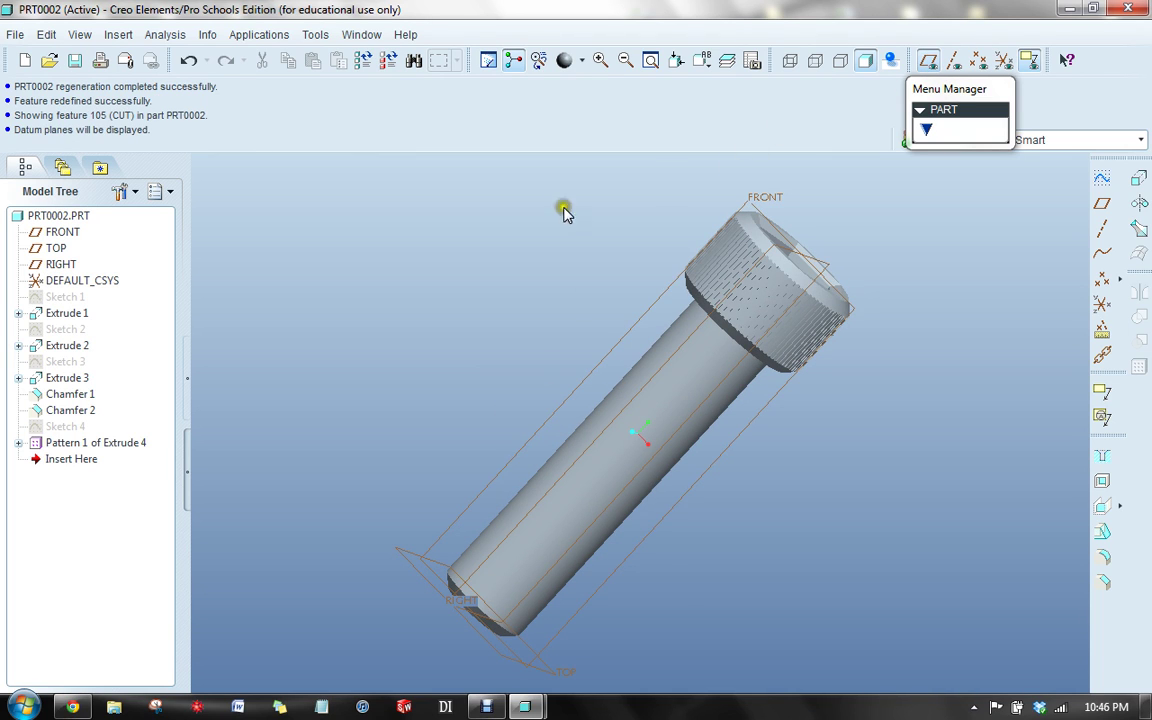
pyautogui.click(117, 38)
pyautogui.moveTo(182, 310)
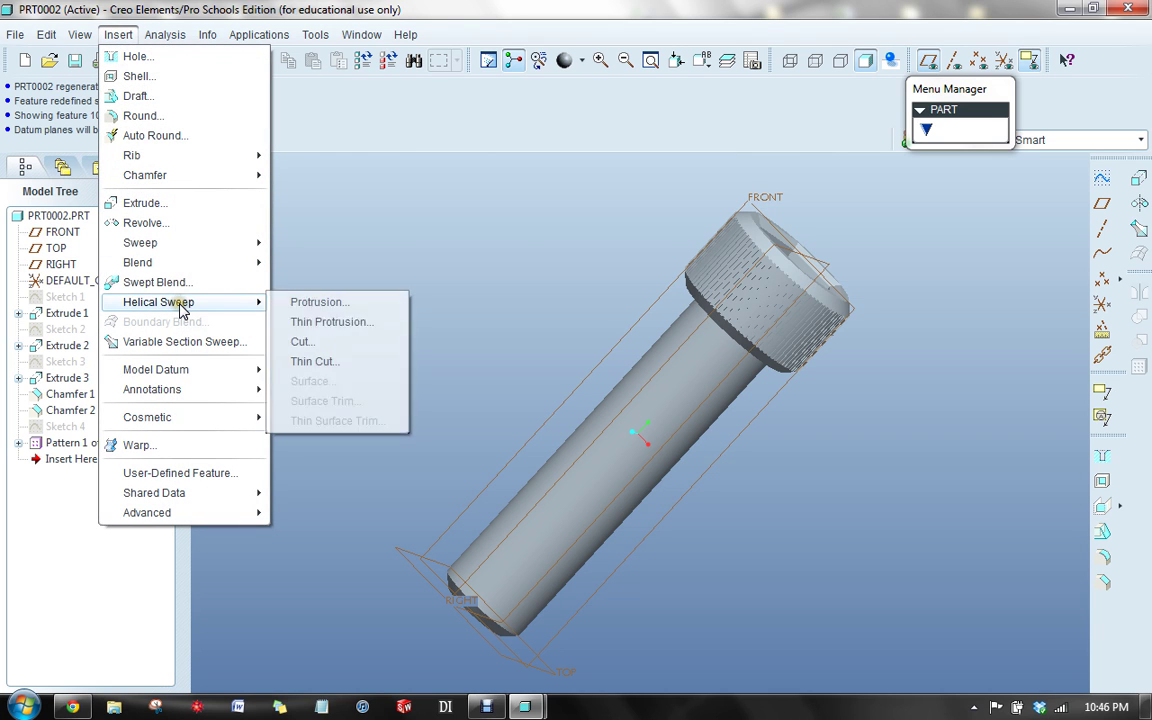
pyautogui.click(307, 343)
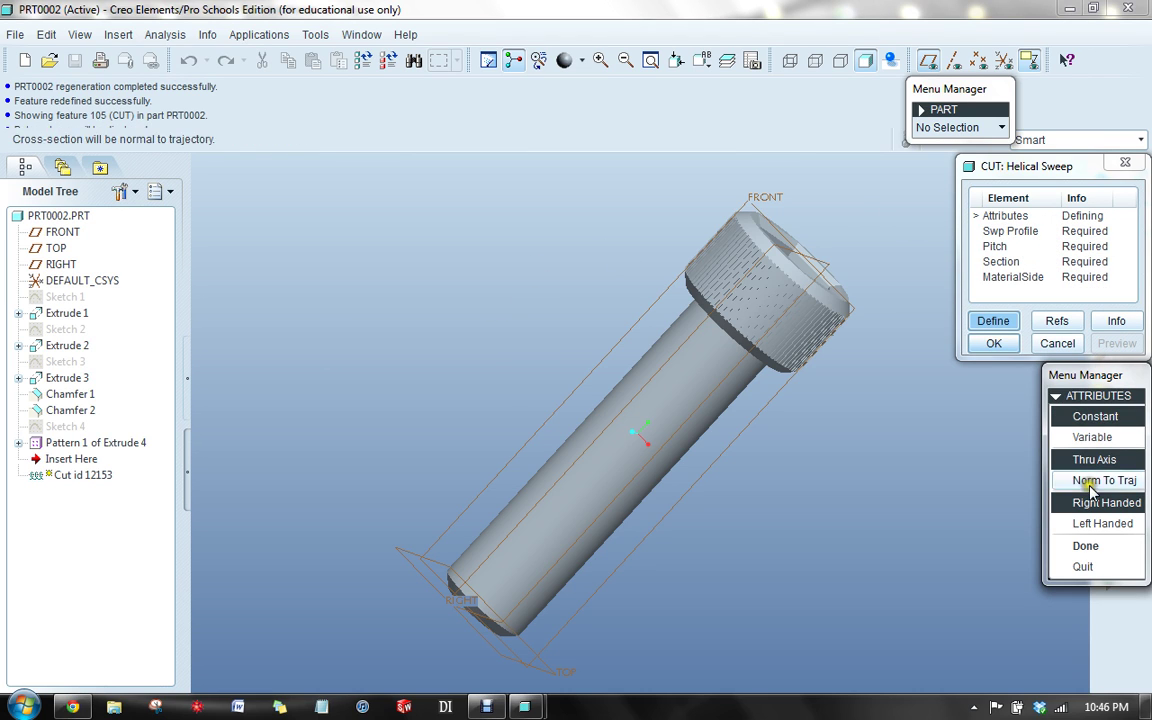
pyautogui.click(1085, 547)
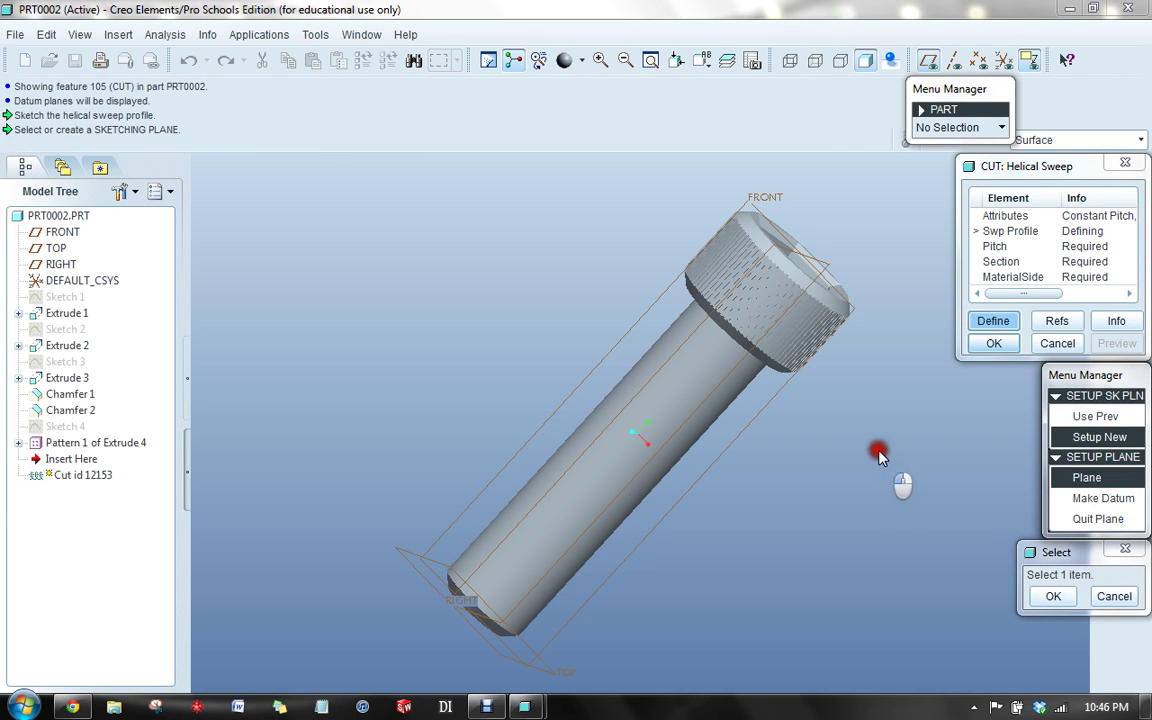
# Set the RIGHT plane as the sweep profile's sketching plane, accepting the viewing direction and default orientation.
pyautogui.click(664, 366)
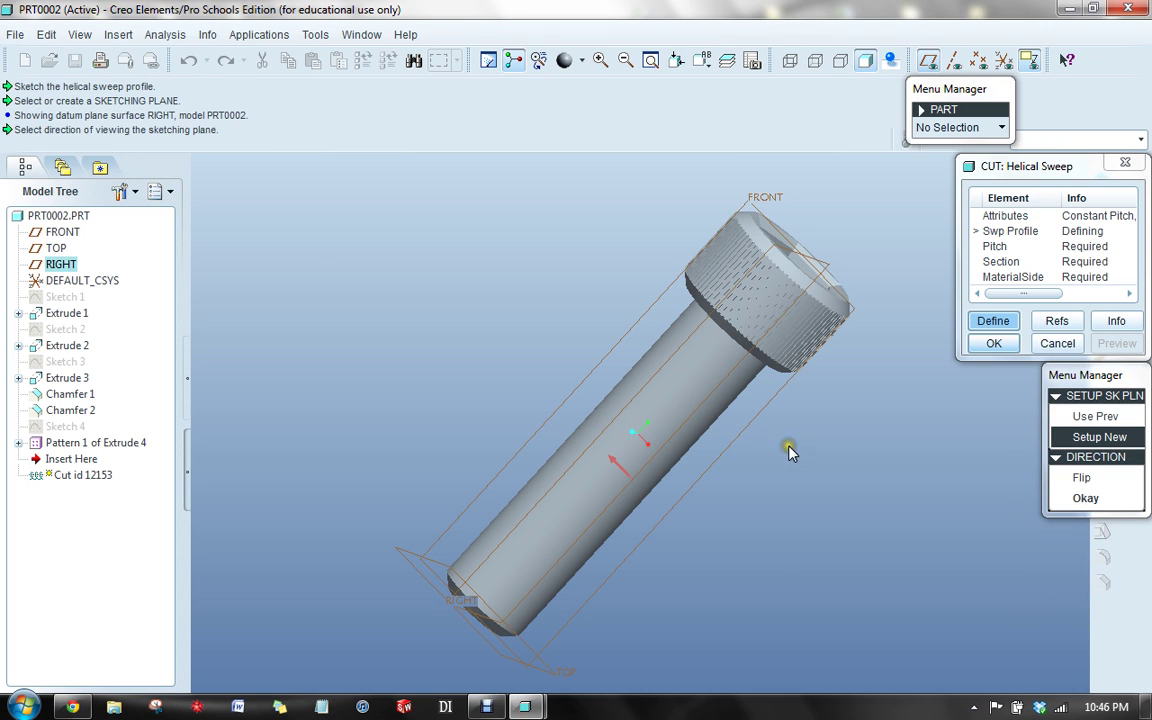
pyautogui.click(1084, 498)
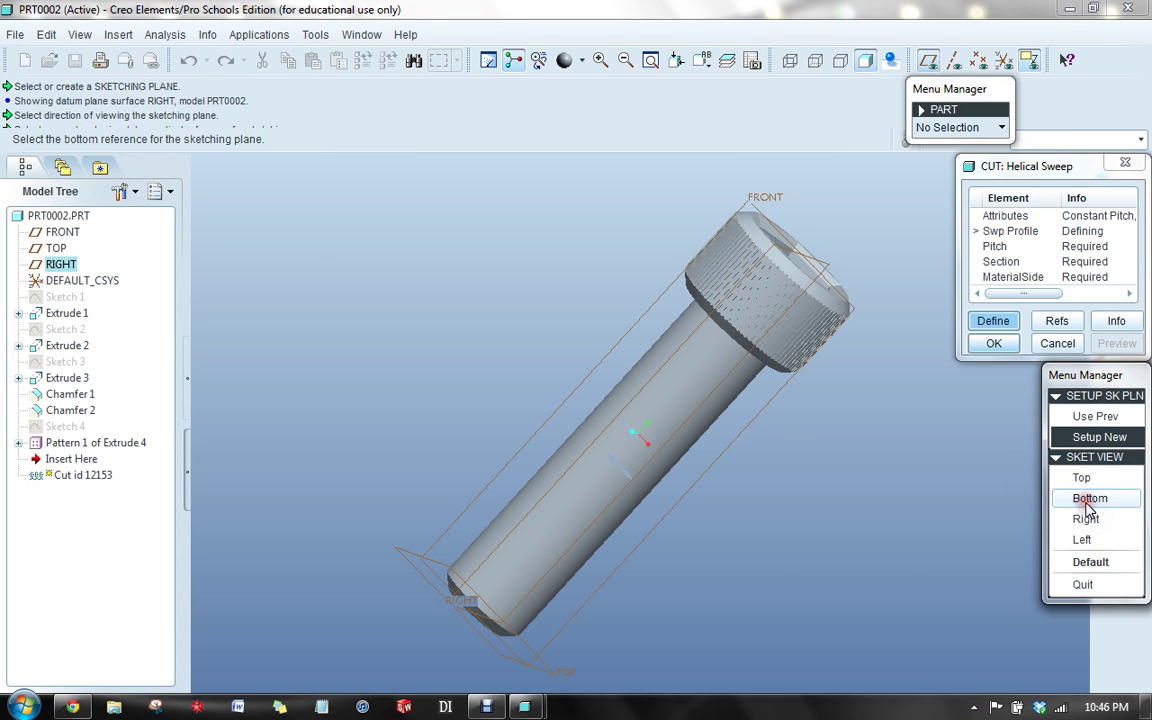
pyautogui.click(1089, 562)
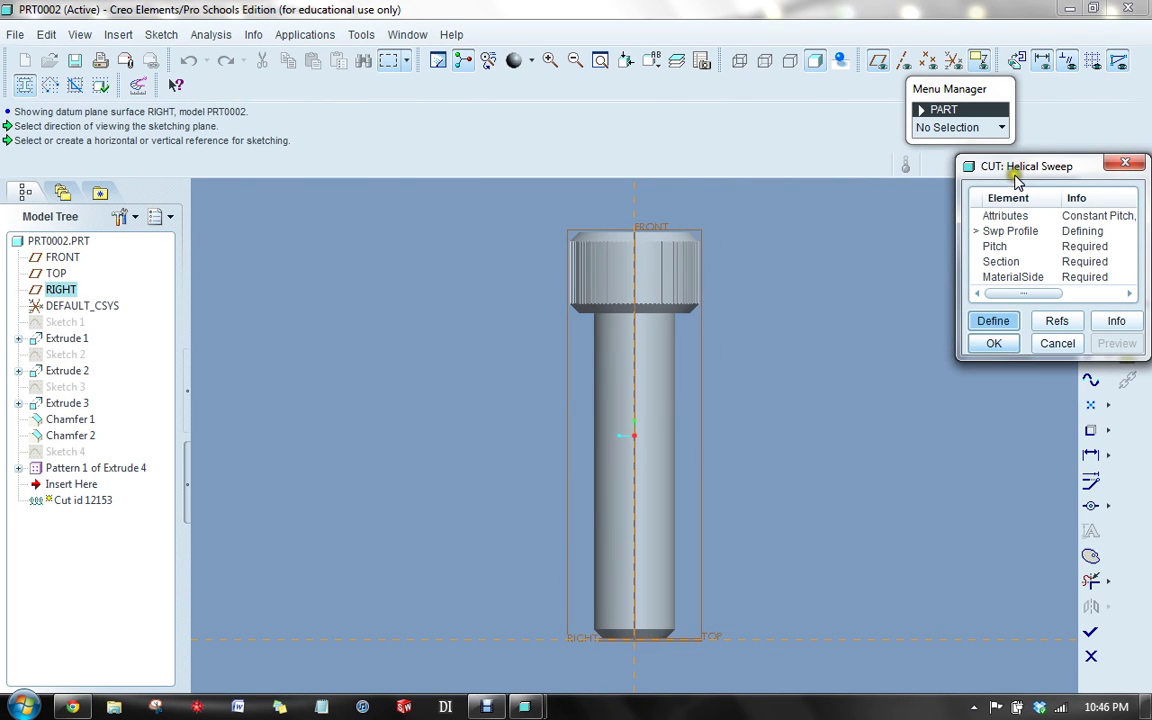
pyautogui.moveTo(1022, 172); pyautogui.dragTo(240, 117)
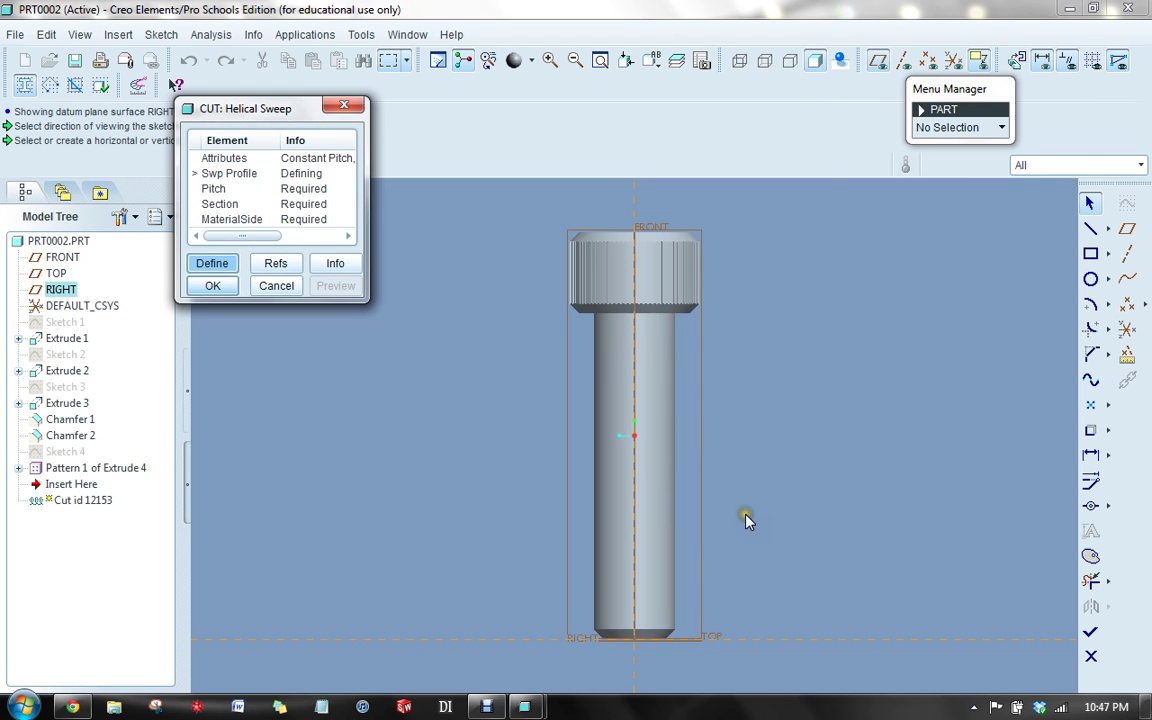
# Sketch a vertical line beside the screw, about 0.25 from its axis, from head level down past the tip.
pyautogui.click(1092, 230)
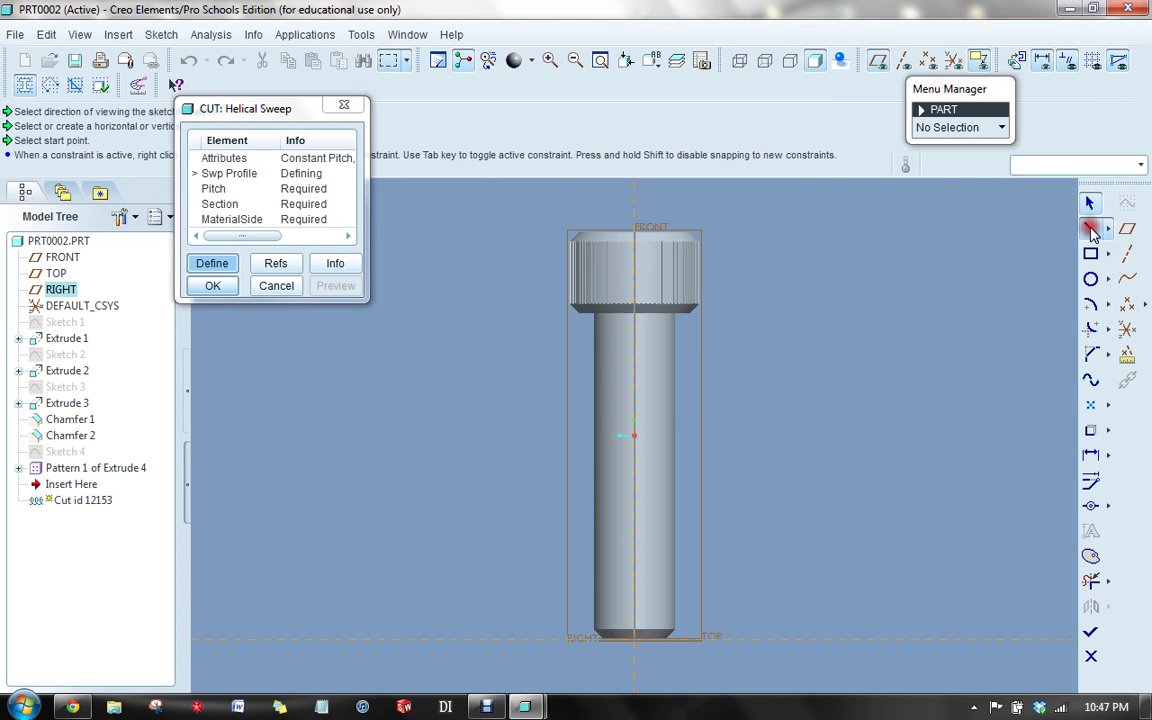
pyautogui.click(716, 302)
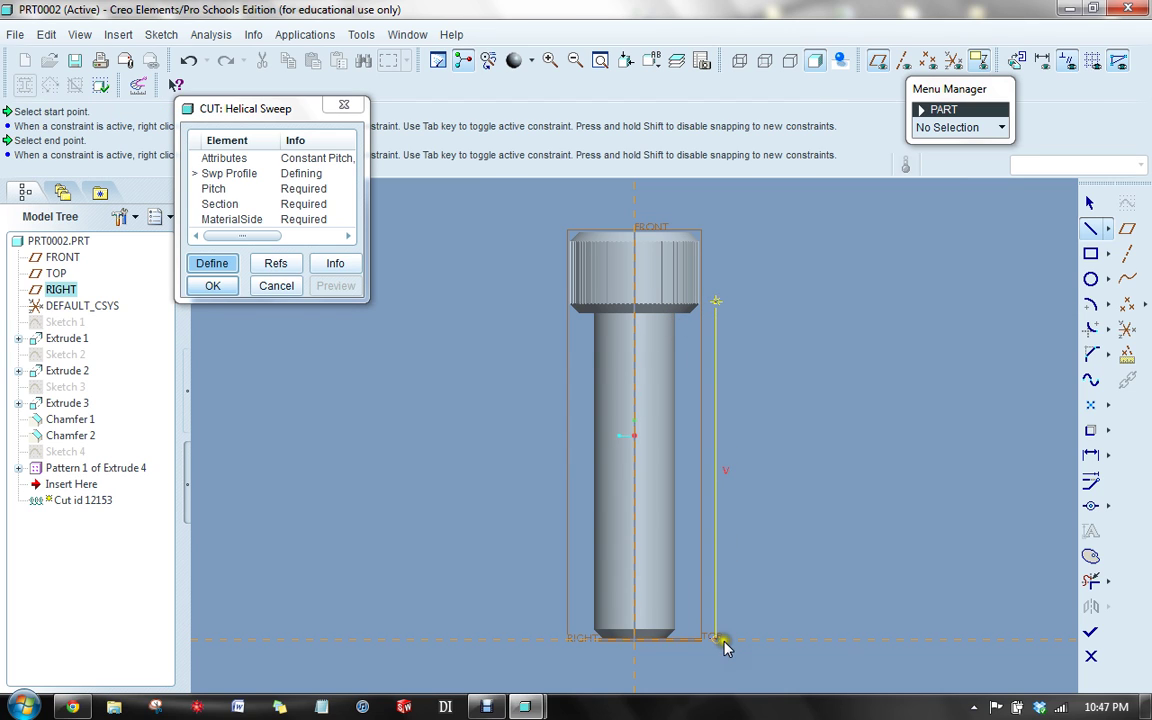
pyautogui.click(722, 672)
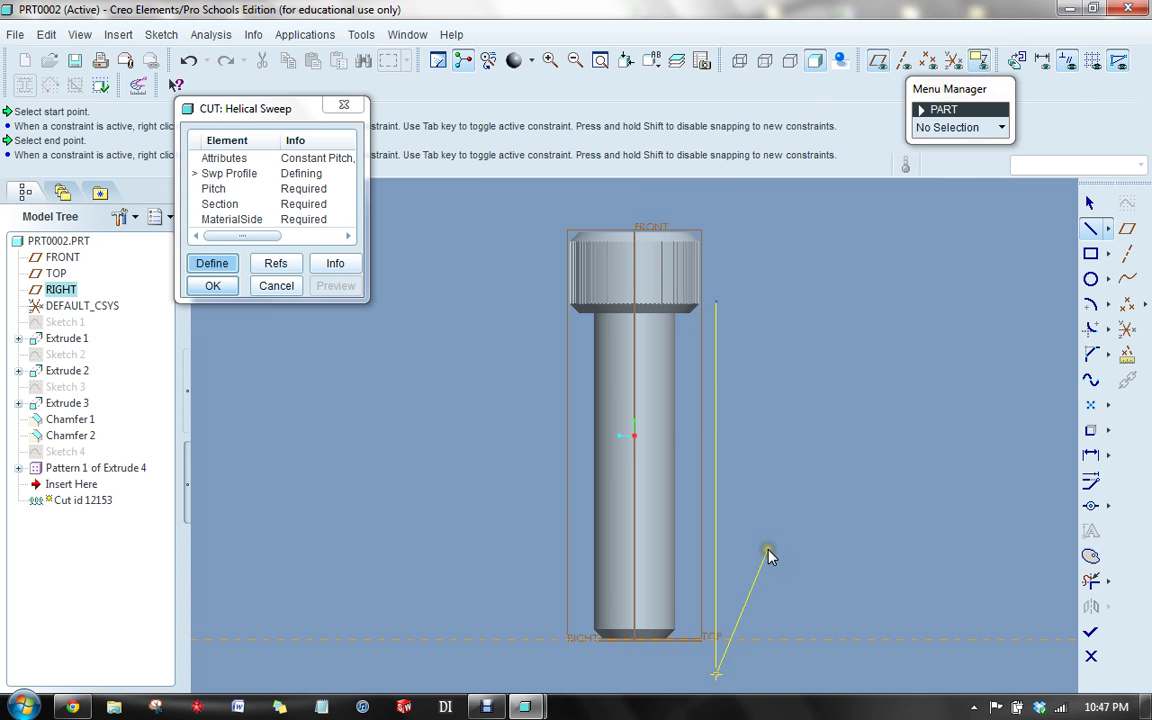
pyautogui.middleClick(766, 550)
# Make the line's lower endpoint coincident with the reference at the screw's tip and its upper endpoint with the head's underside.
pyautogui.click(1091, 505)
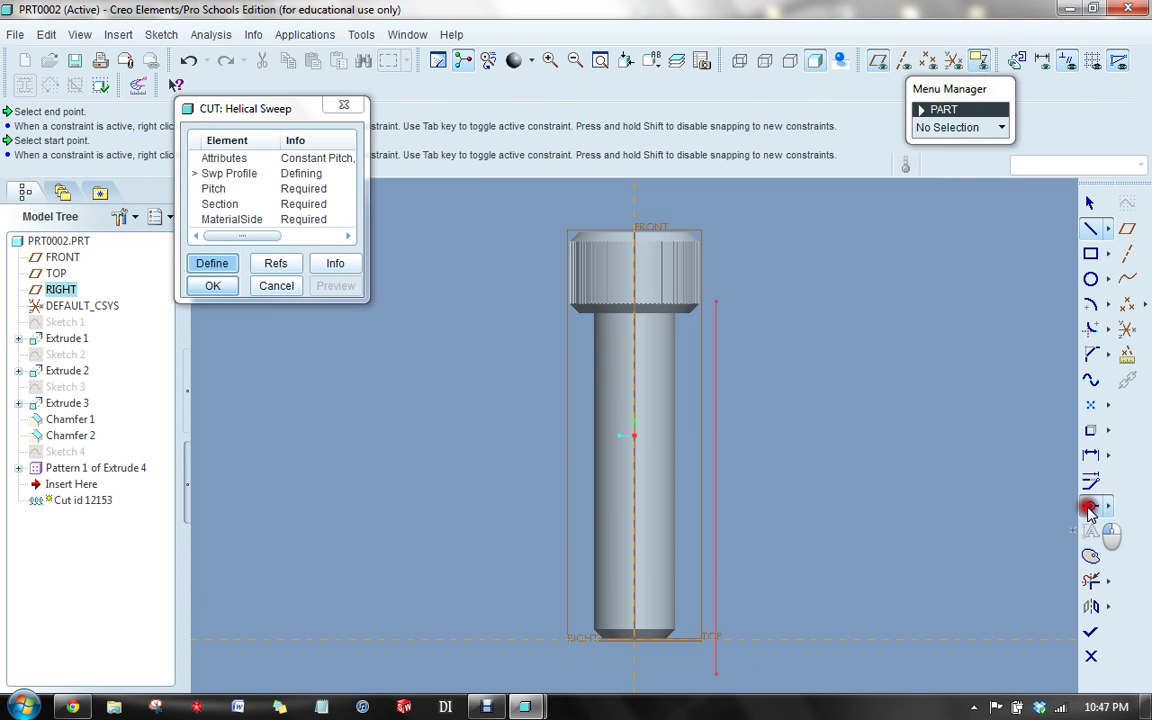
pyautogui.click(716, 673)
pyautogui.click(705, 638)
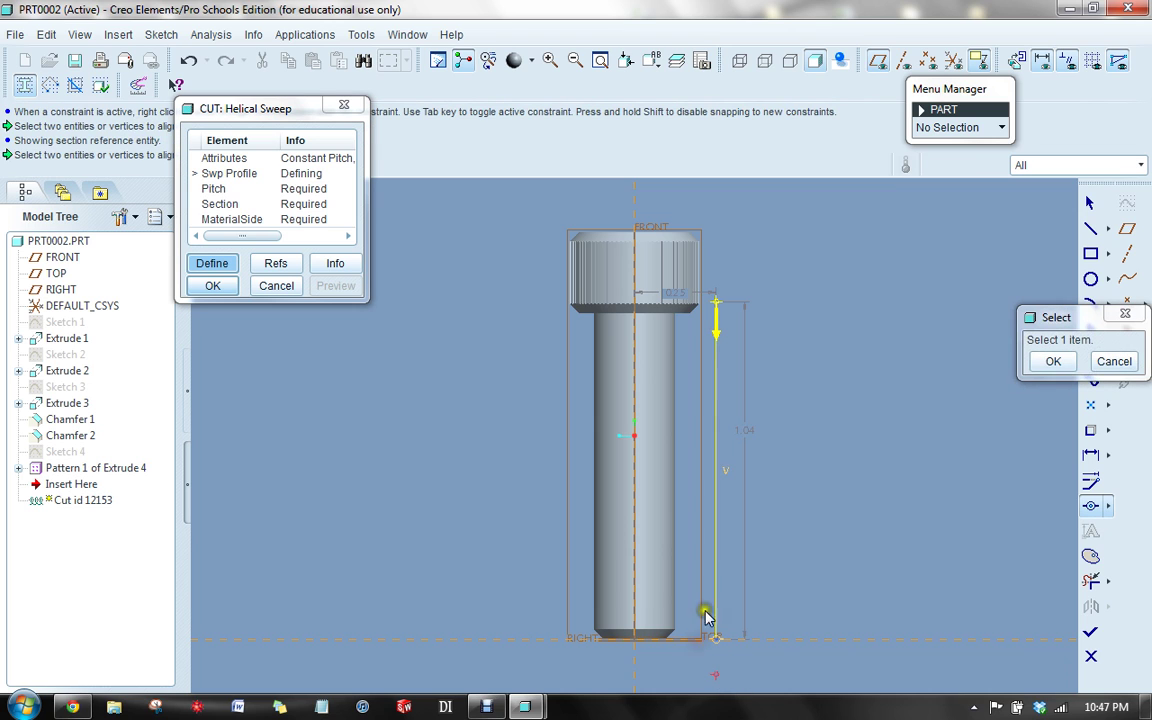
pyautogui.click(718, 302)
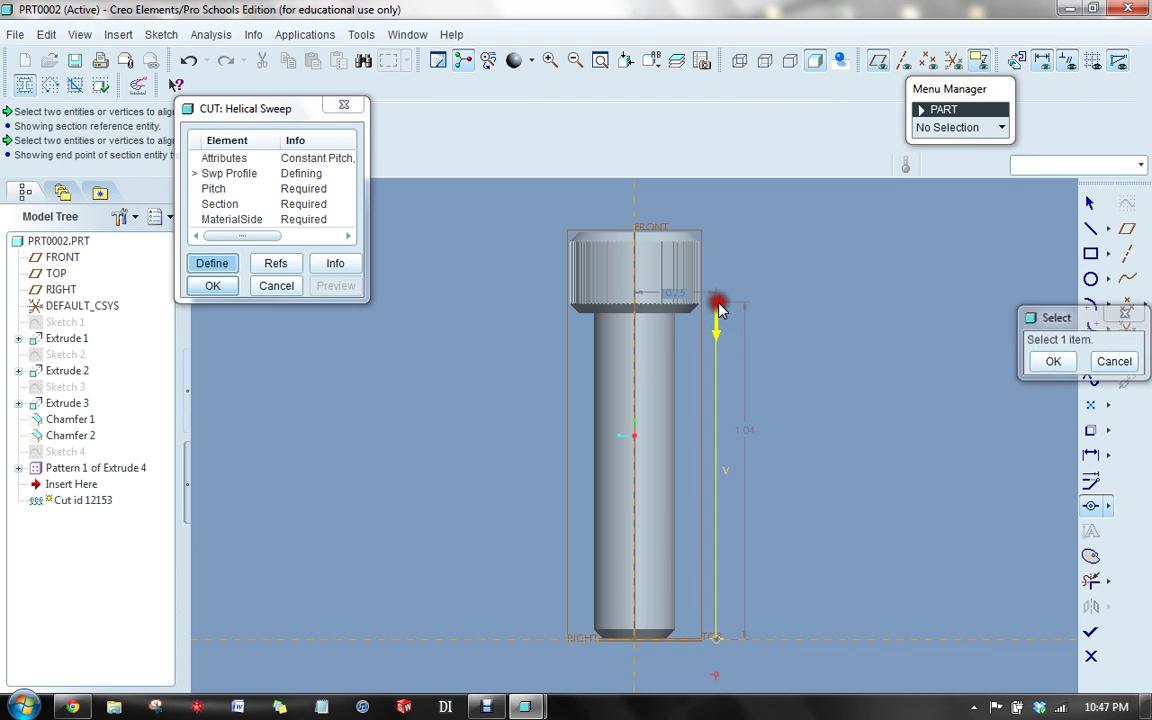
pyautogui.click(680, 321)
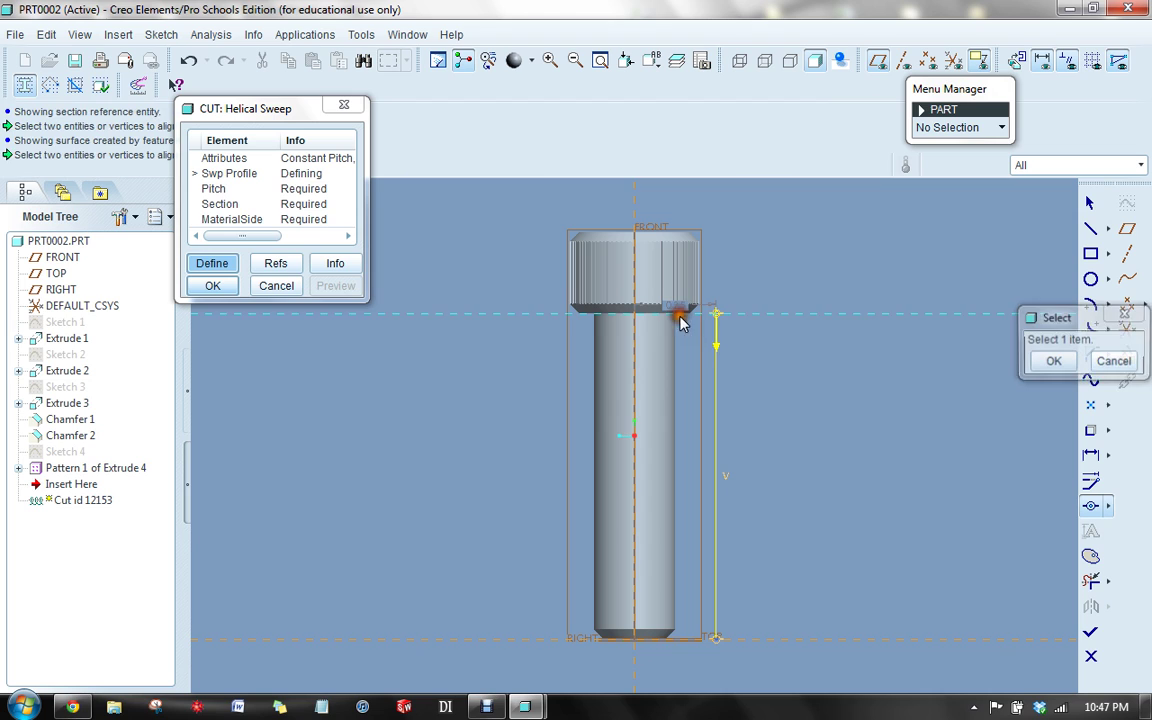
# Make the vertical profile line coincident with the shank's outer silhouette edge.
pyautogui.click(717, 380)
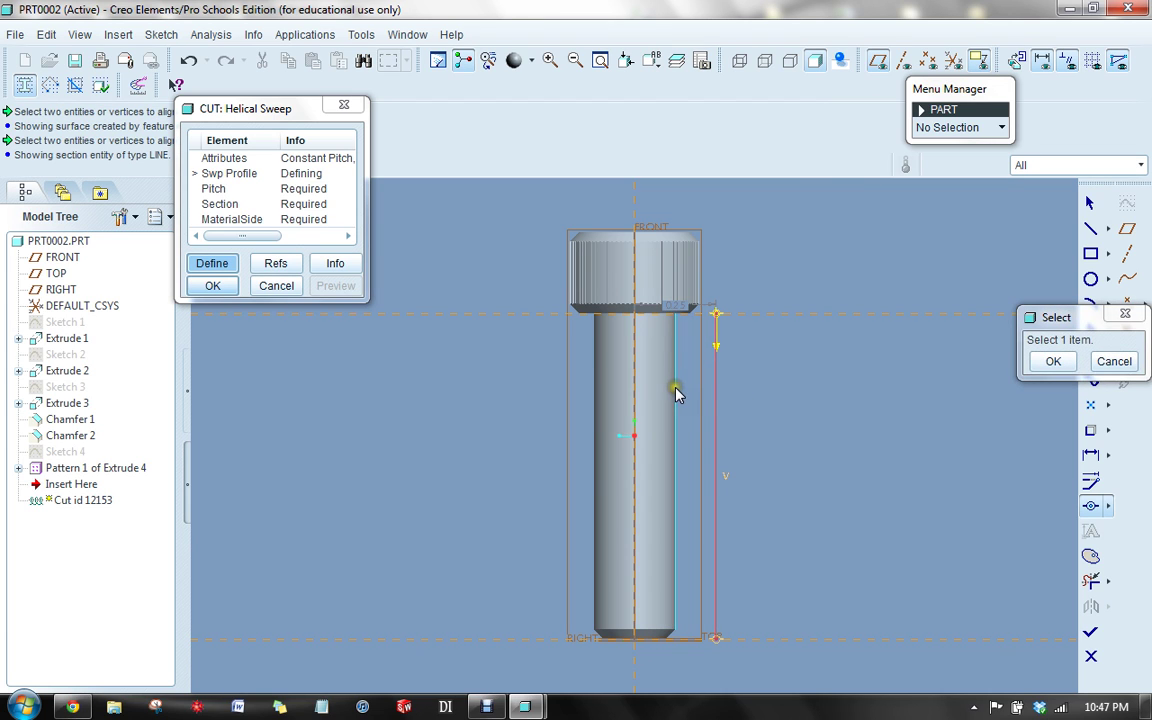
pyautogui.click(675, 391)
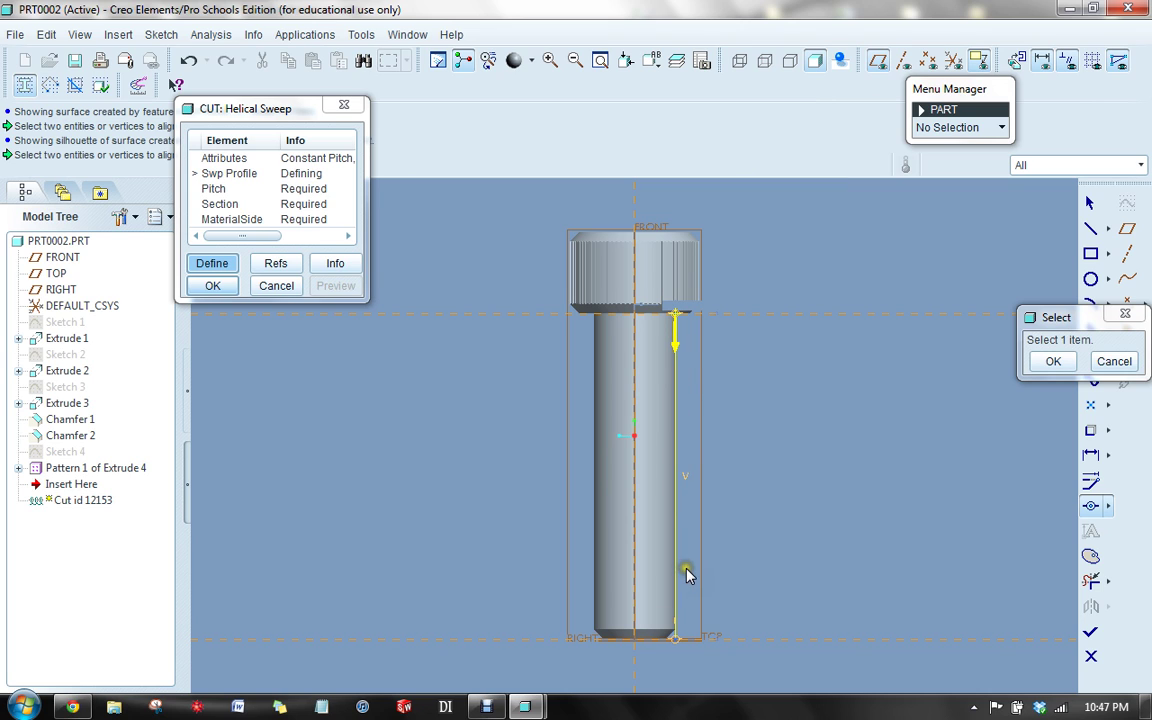
pyautogui.click(672, 424)
pyautogui.click(1053, 361)
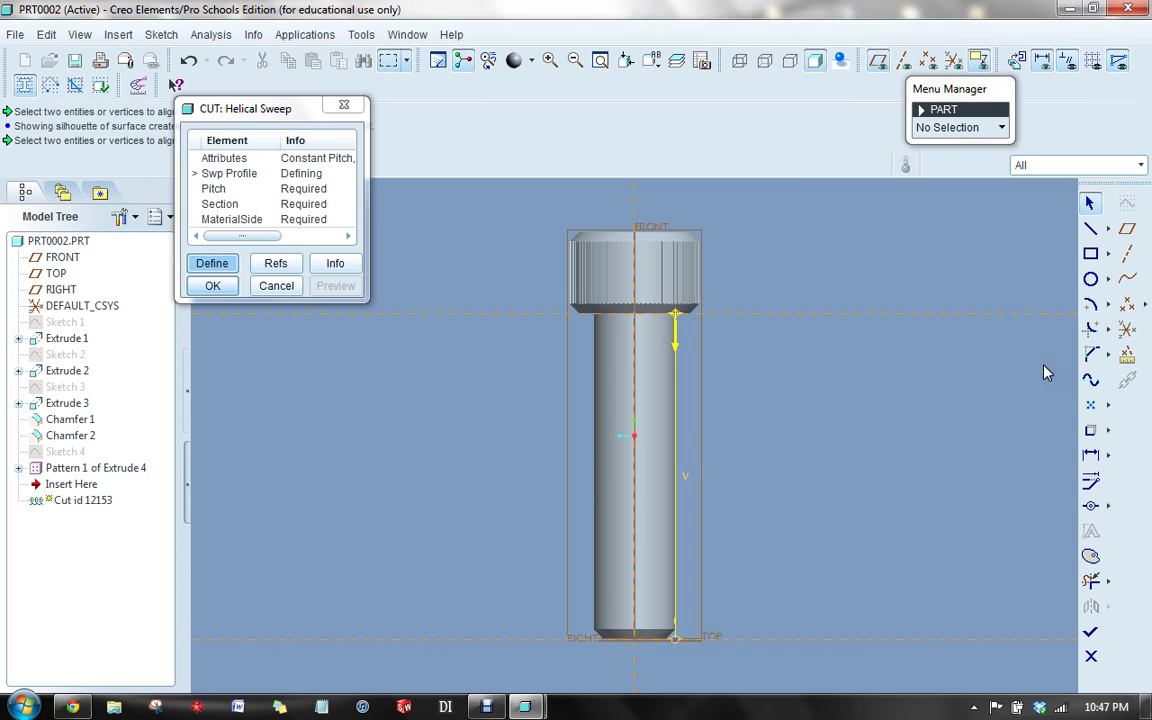
# Draw a centerline along the screw's central axis and finish the sweep profile sketch.
pyautogui.click(1108, 229)
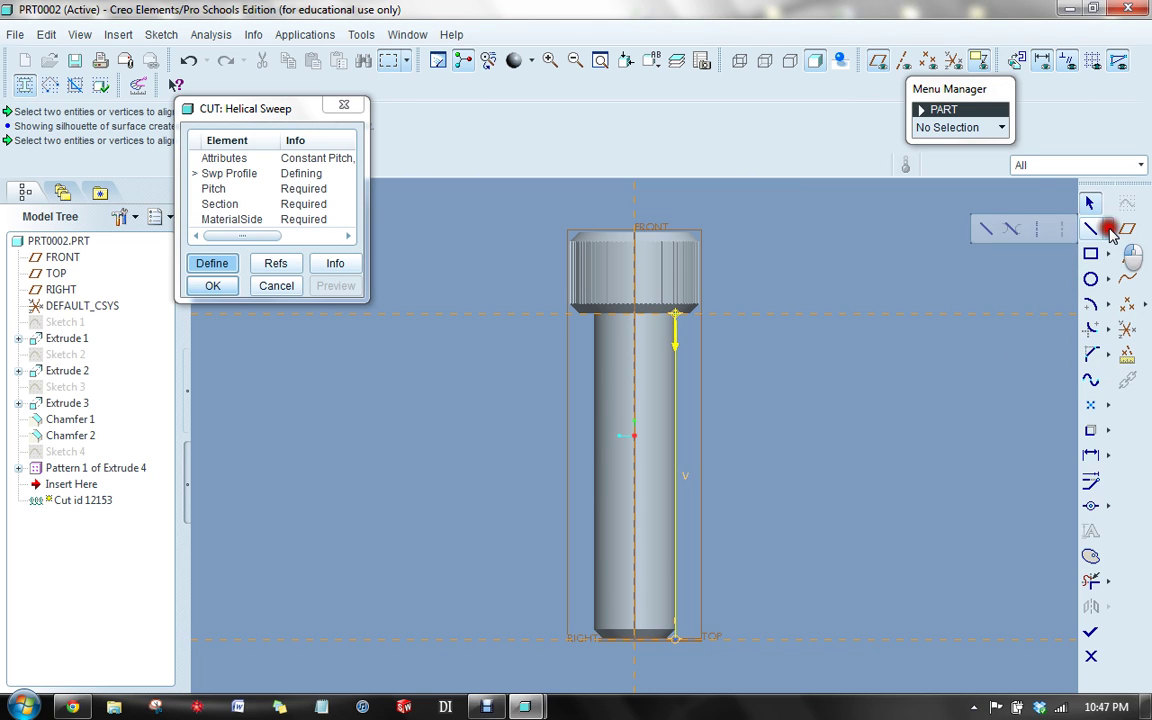
pyautogui.click(1039, 231)
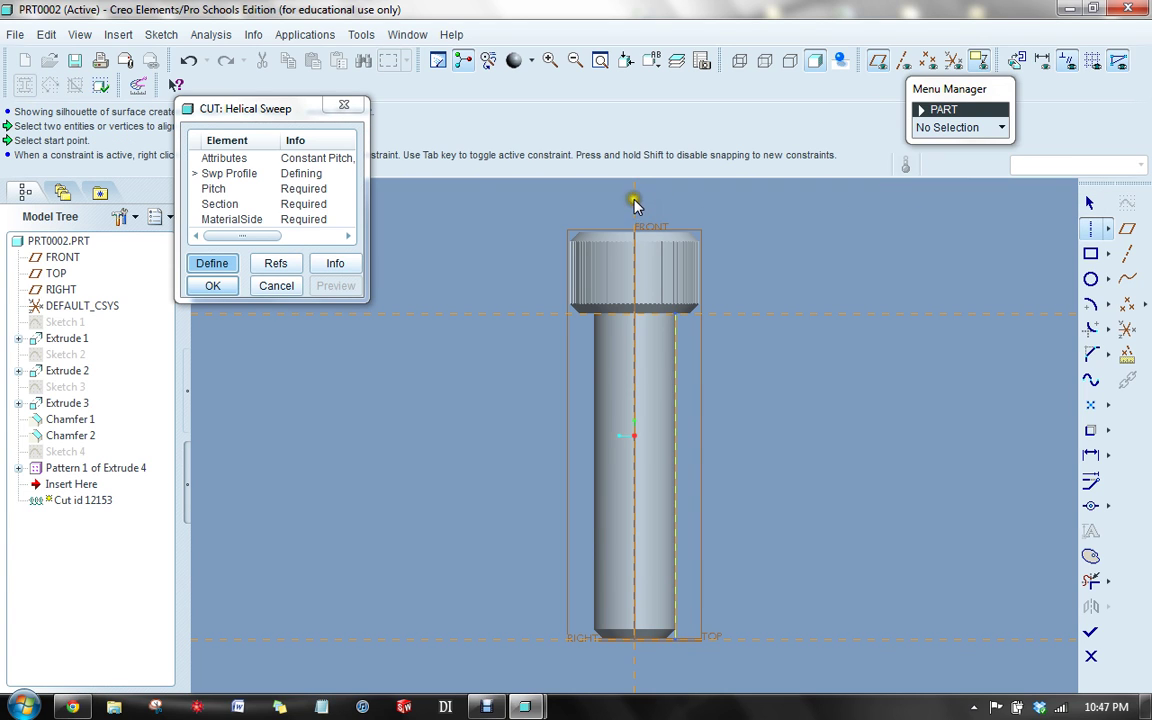
pyautogui.moveTo(726, 227); pyautogui.dragTo(699, 249, button='middle')
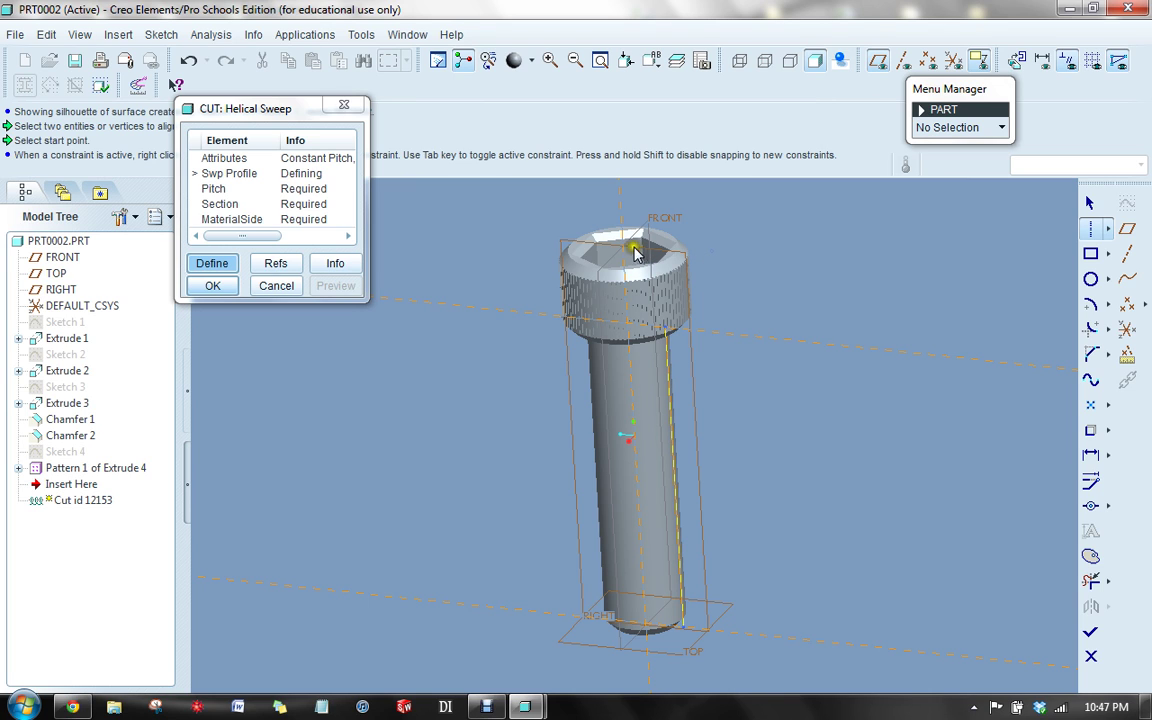
pyautogui.click(619, 208)
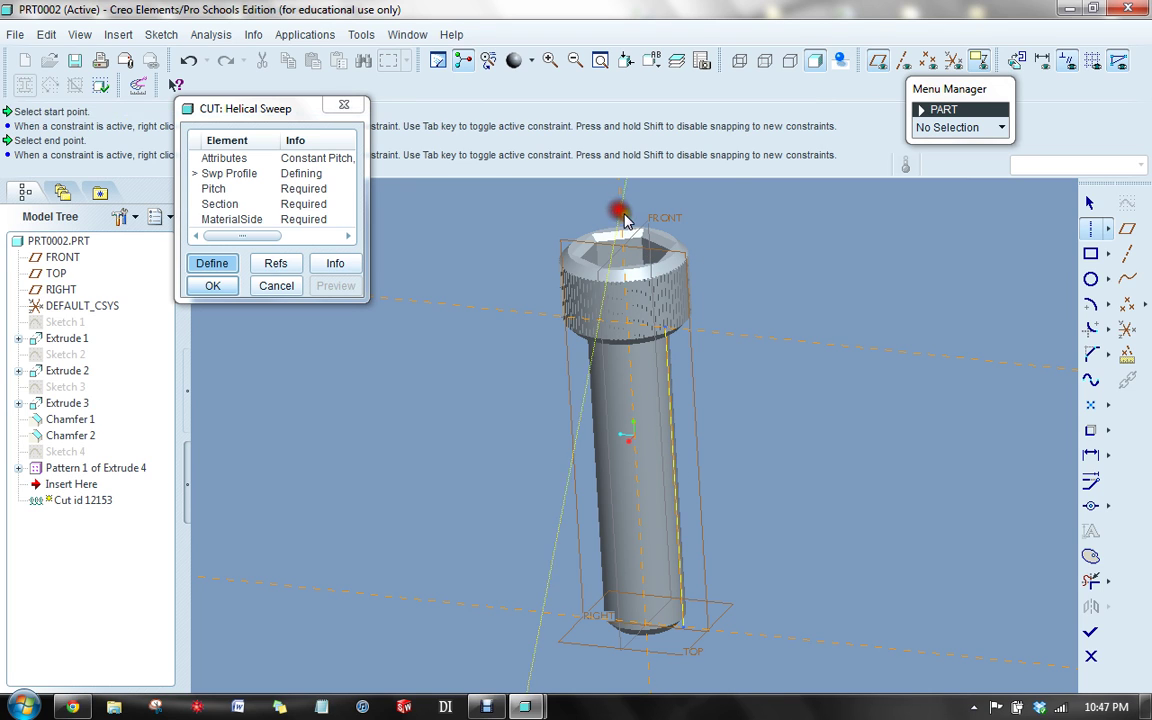
pyautogui.scroll(-3, 690, 308)
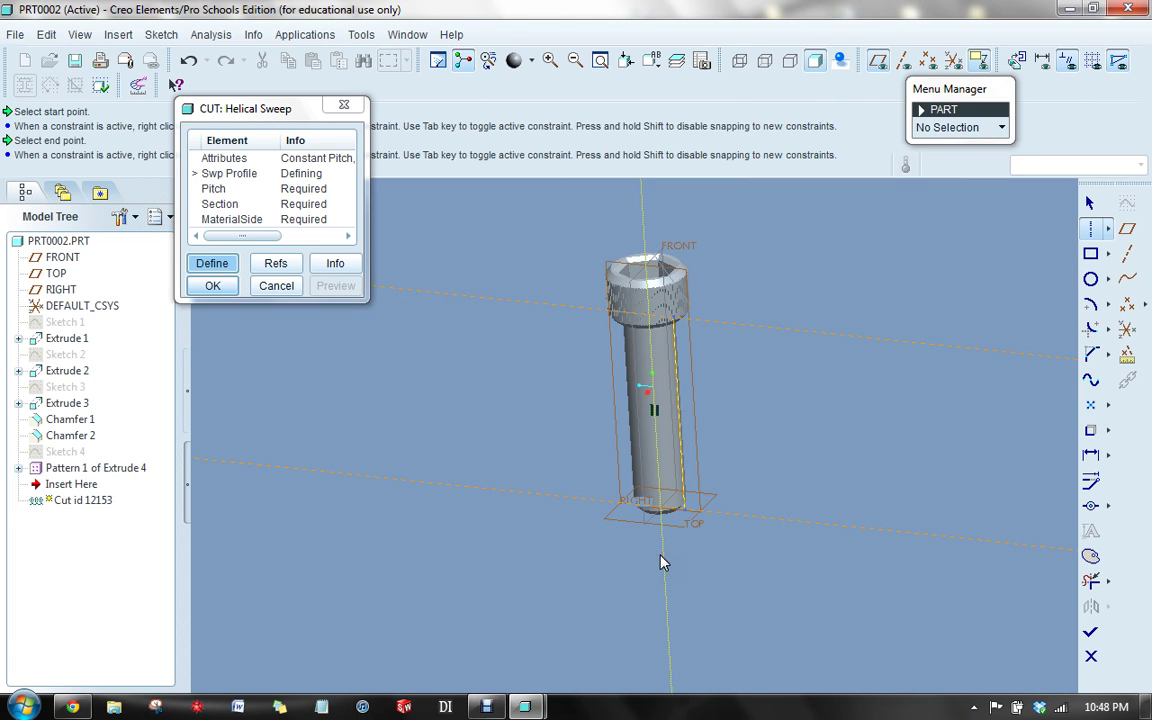
pyautogui.click(660, 562)
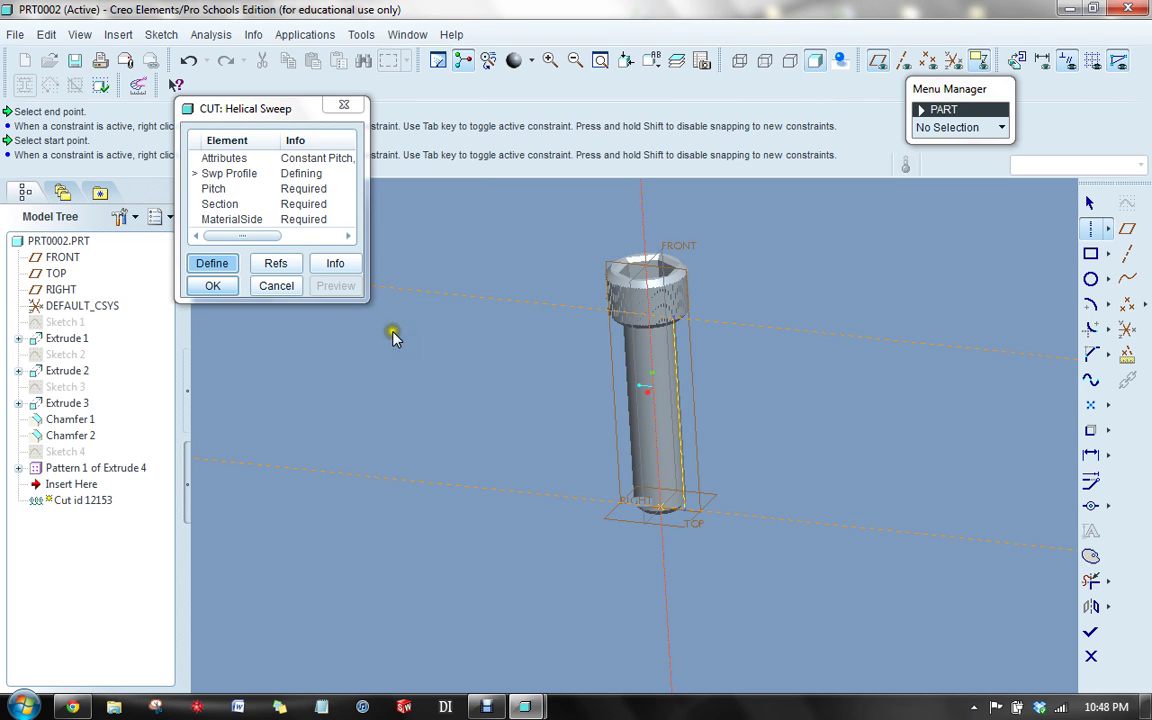
pyautogui.click(1090, 631)
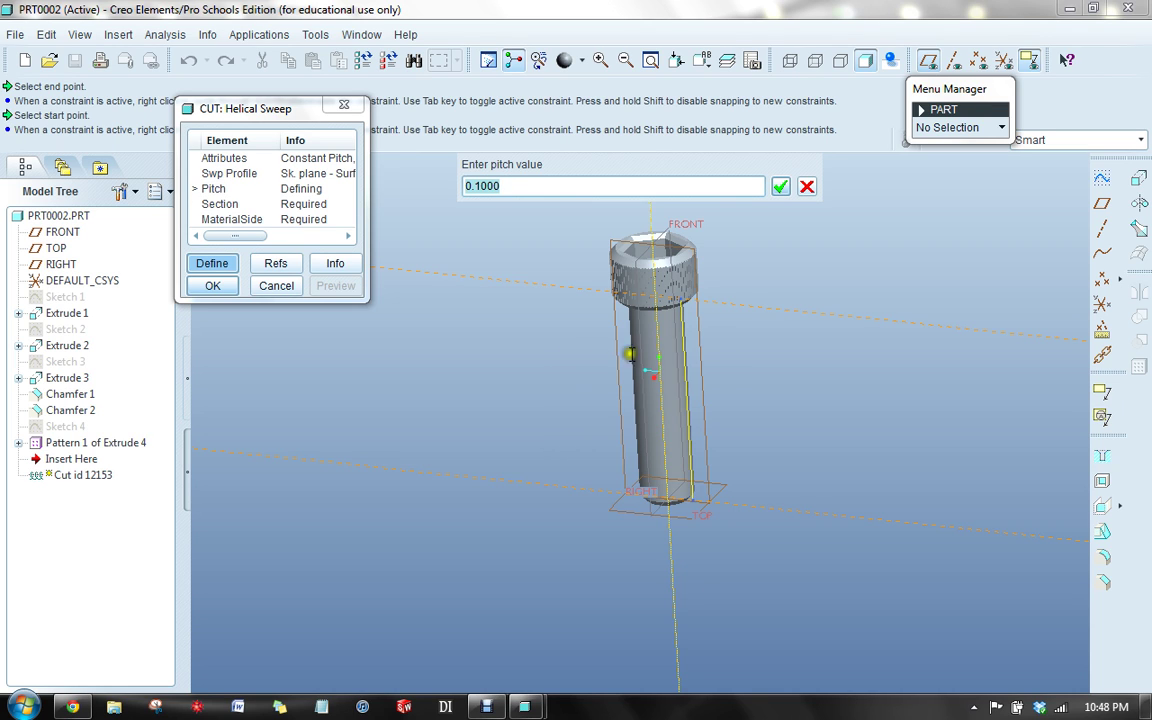
# Set the helical sweep's pitch to .05.
pyautogui.moveTo(525, 184); pyautogui.dragTo(428, 183)
pyautogui.press('BackSpace')
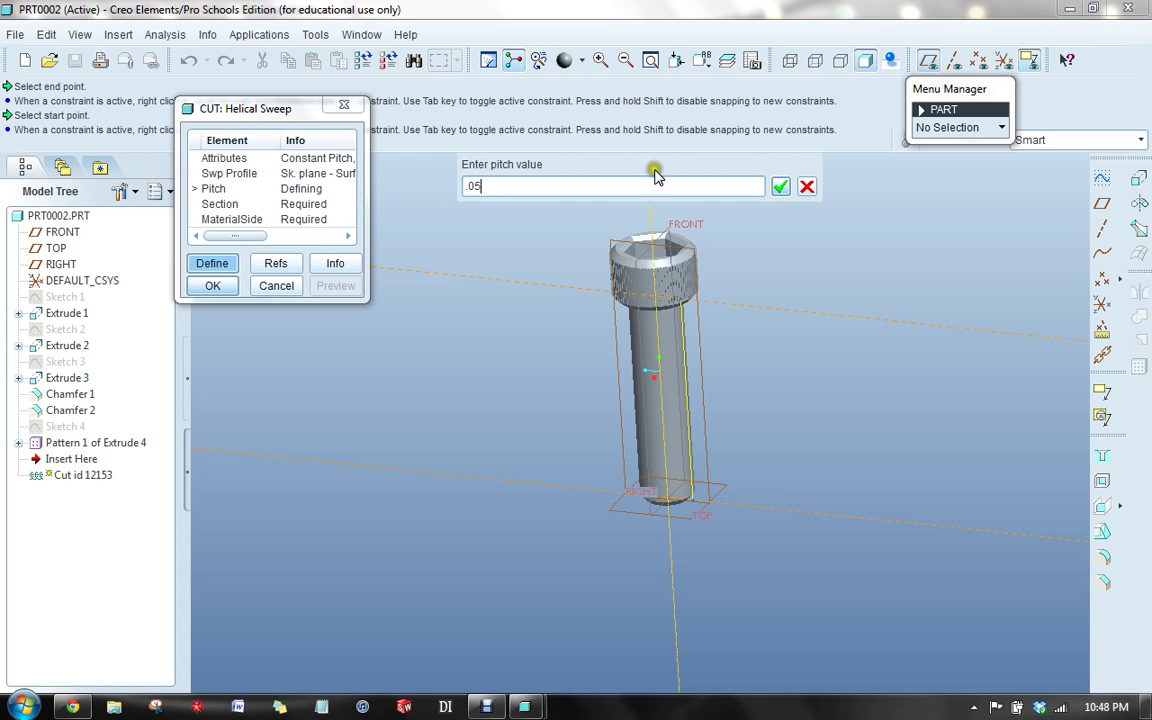
pyautogui.write('.05')
pyautogui.click(780, 186)
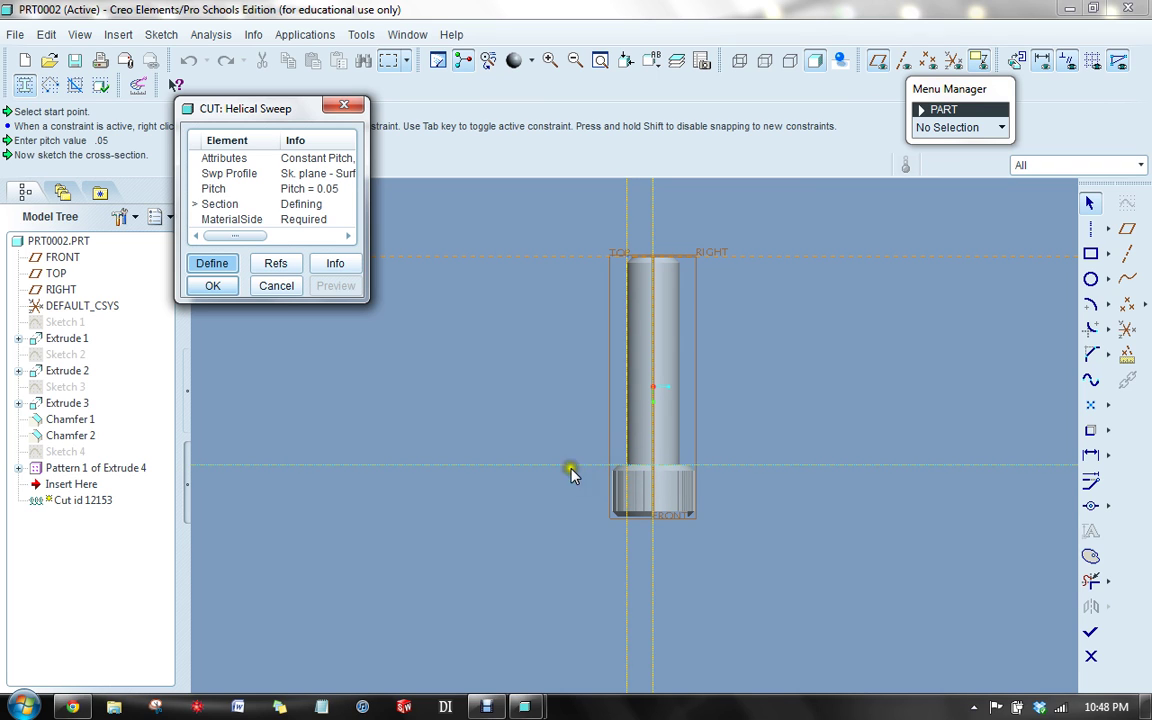
# Sketch a closed triangular cut section pointing into the shank, starting at the corner where the shank meets the head.
pyautogui.scroll(5, 655, 475)
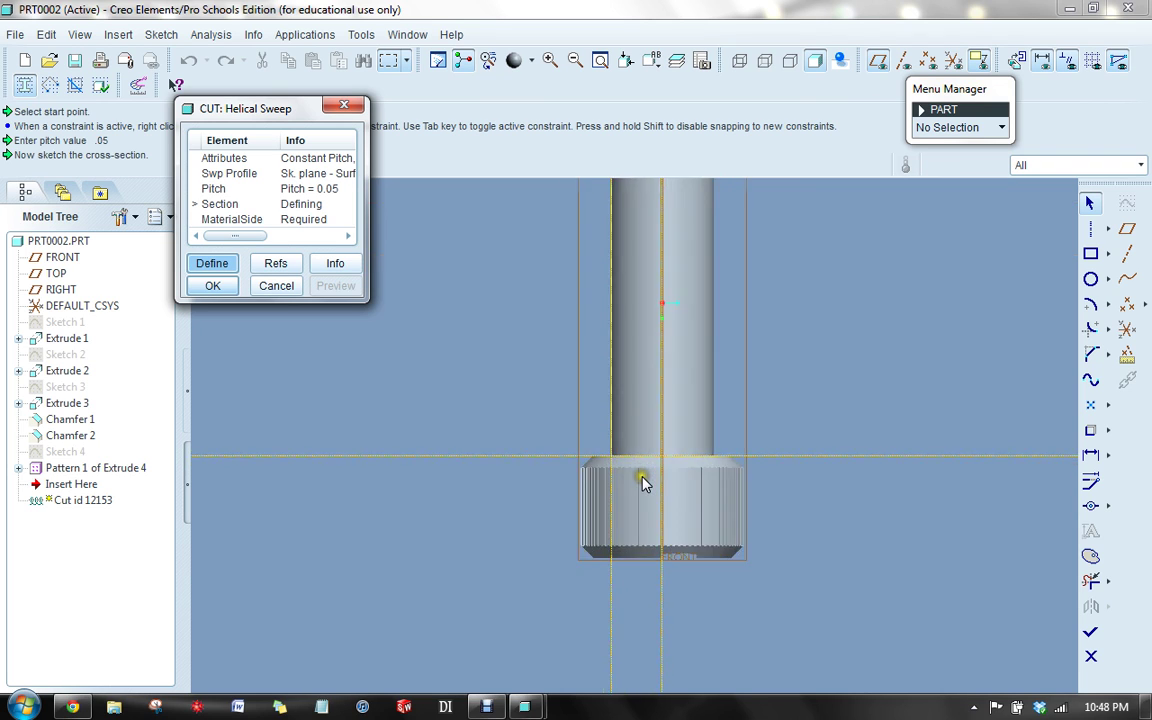
pyautogui.scroll(6, 604, 456)
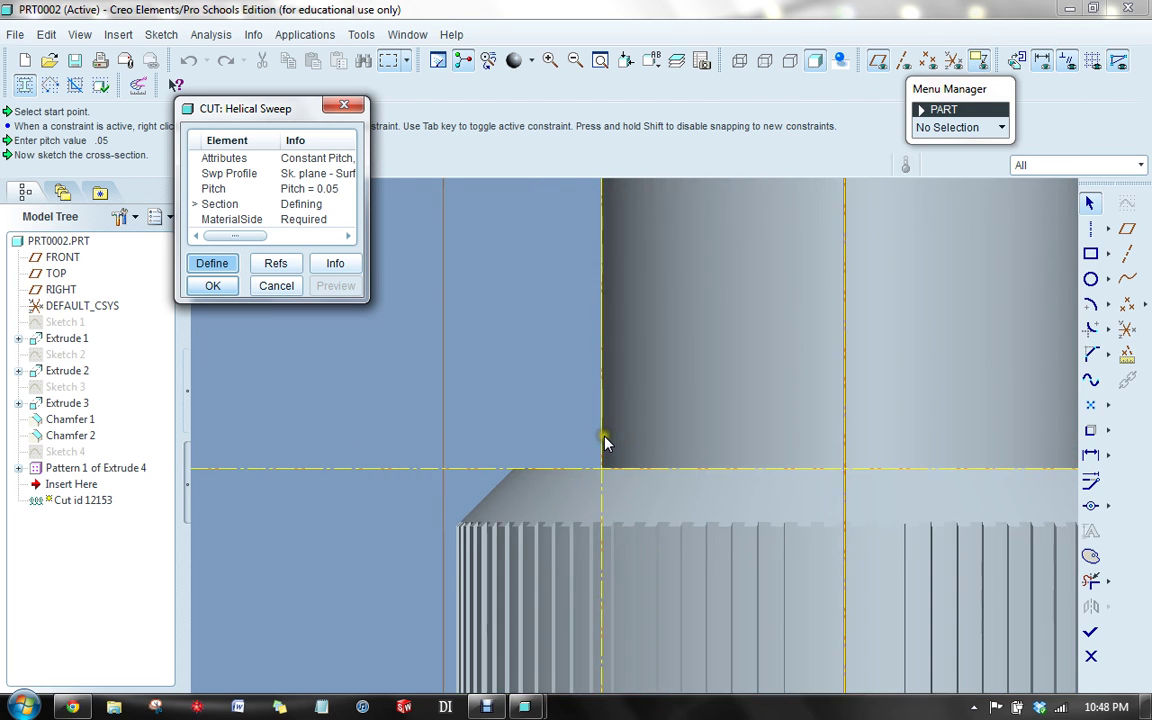
pyautogui.scroll(3, 604, 454)
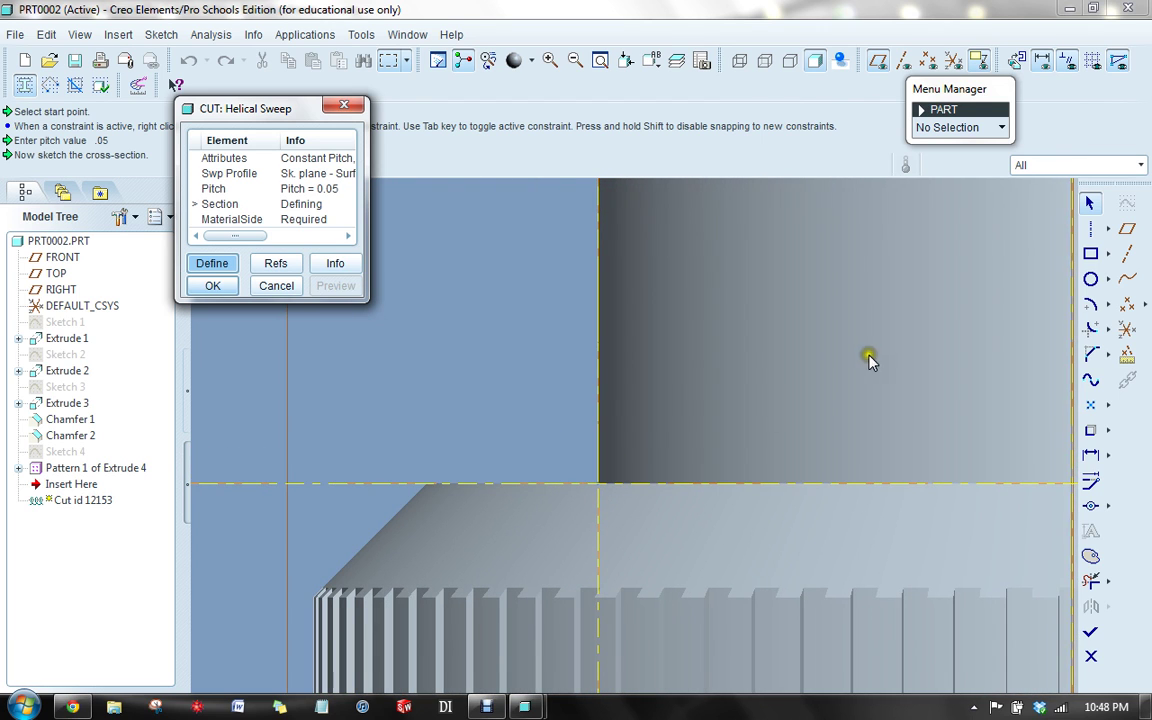
pyautogui.click(1092, 232)
pyautogui.click(986, 228)
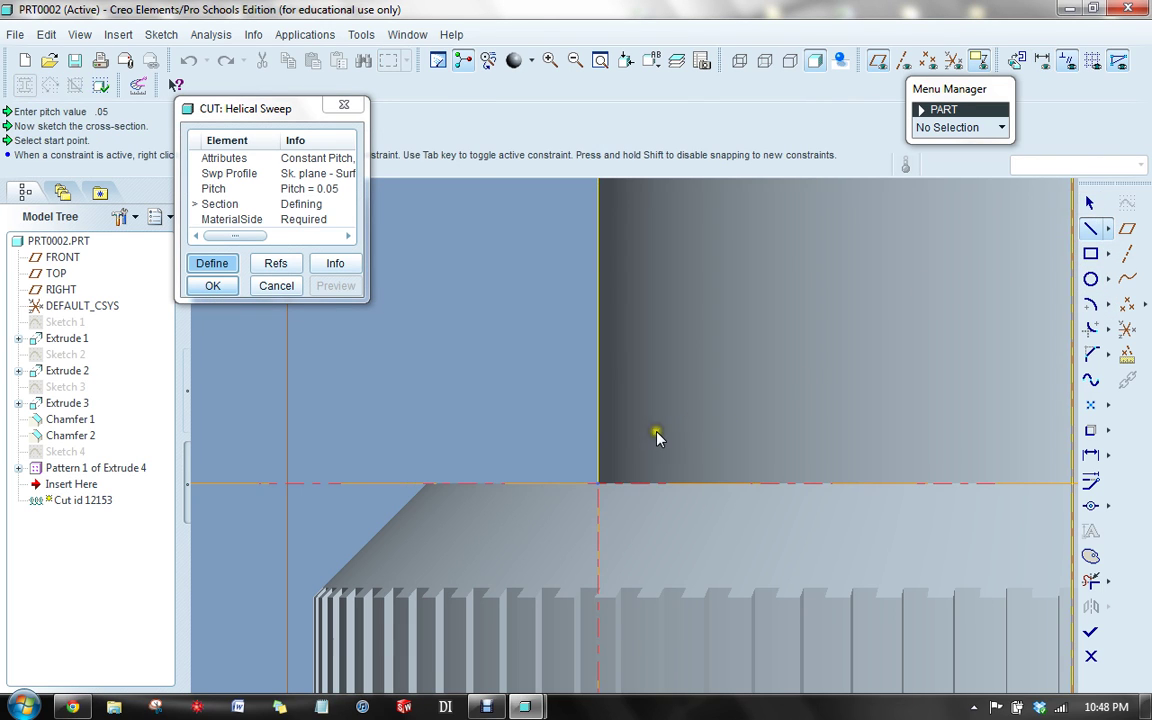
pyautogui.click(598, 485)
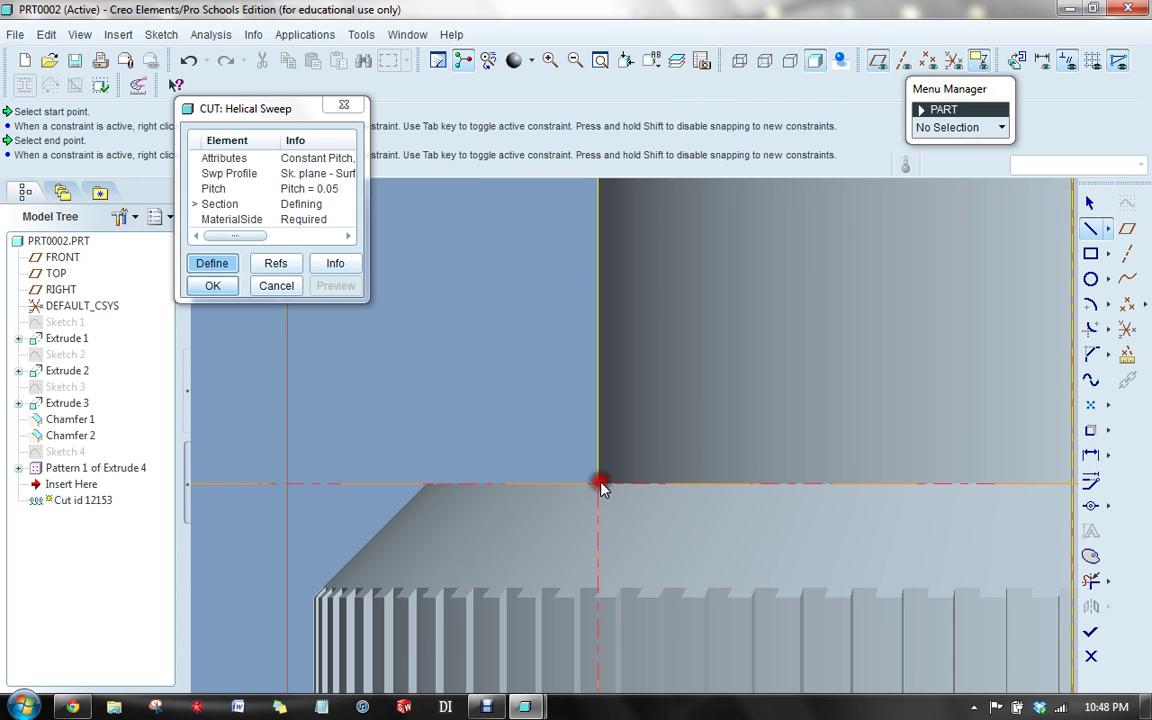
pyautogui.click(800, 355)
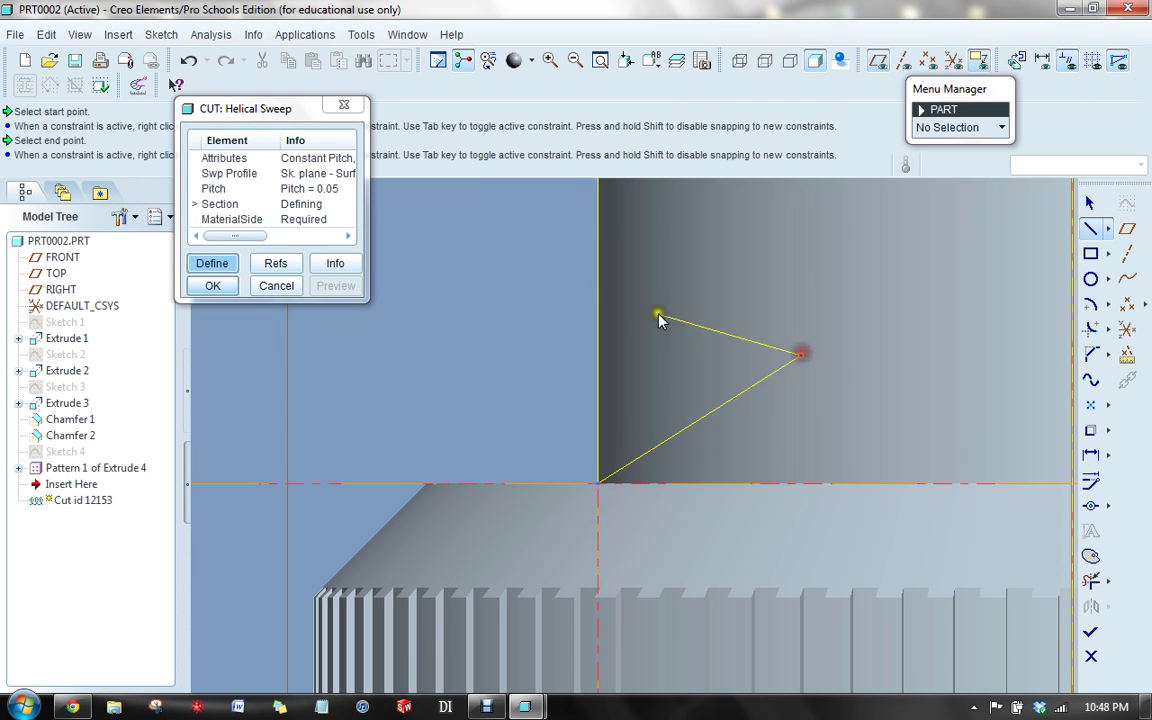
pyautogui.click(597, 274)
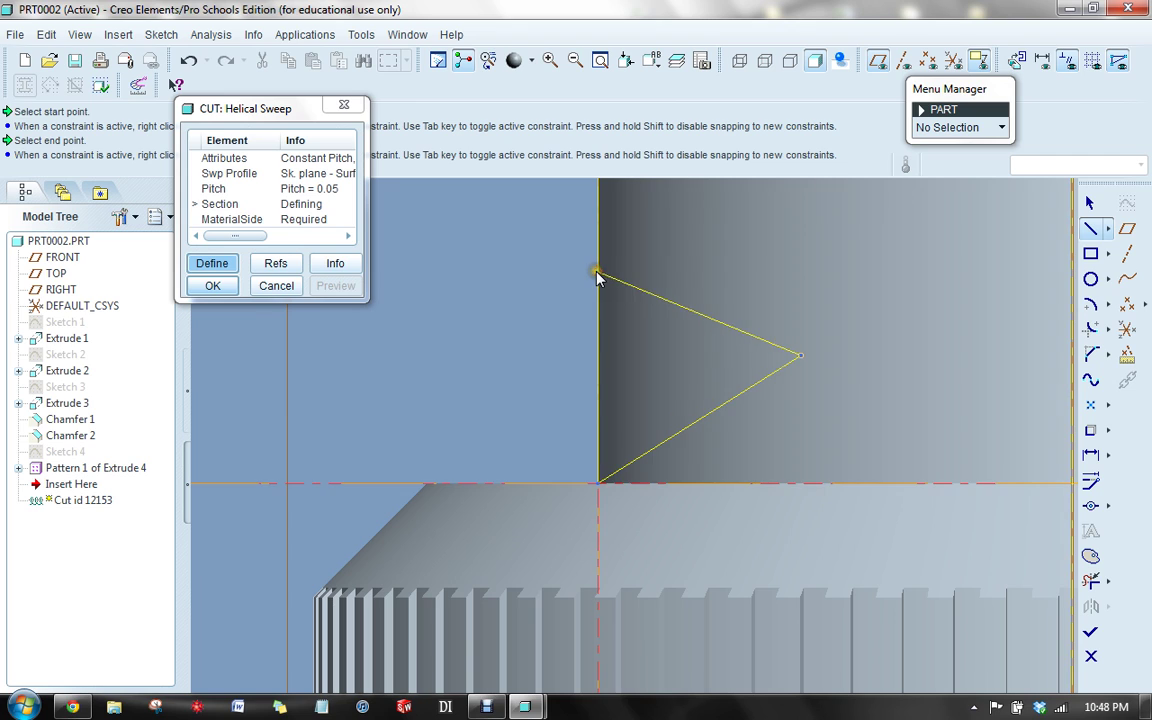
pyautogui.click(598, 484)
pyautogui.middleClick(532, 360)
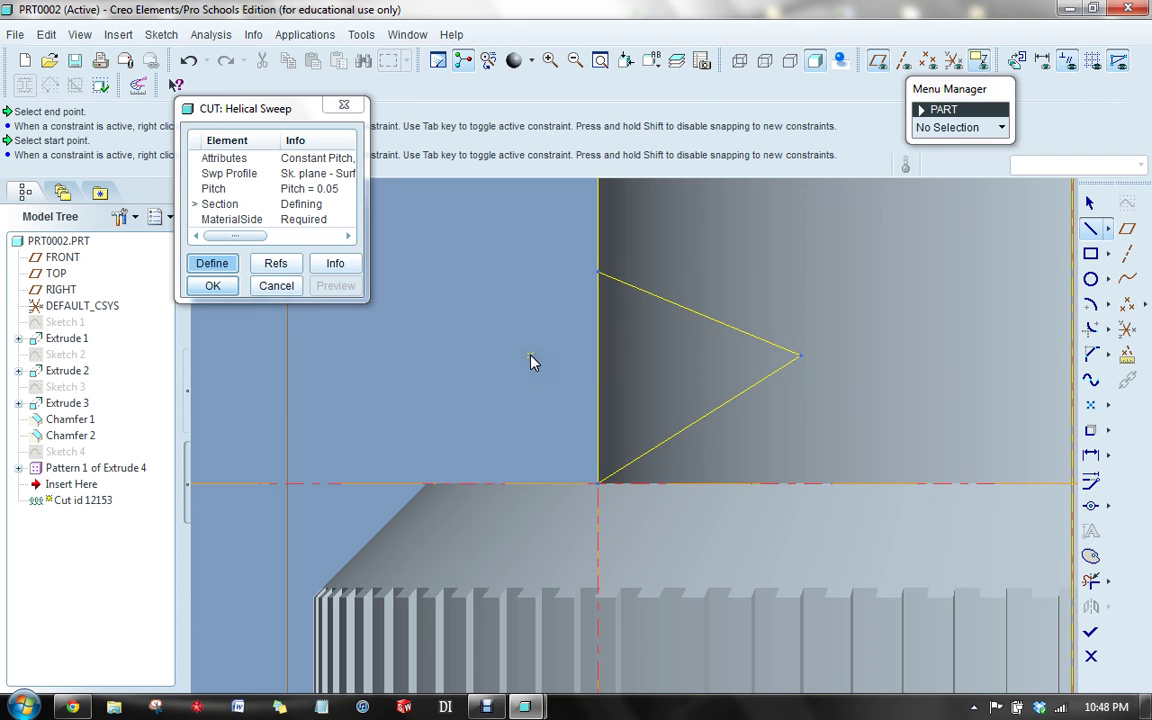
# Dimension the angle between the triangle's upper sloping line and its vertical side as 60 degrees.
pyautogui.click(1091, 457)
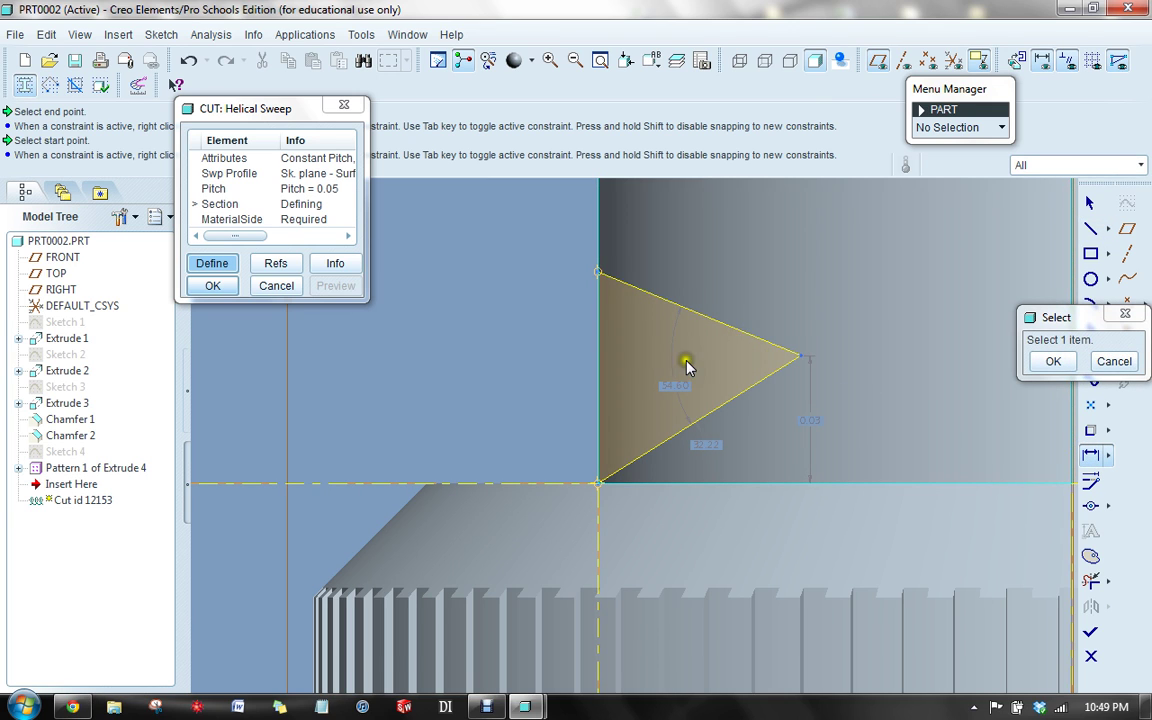
pyautogui.click(628, 290)
pyautogui.click(599, 312)
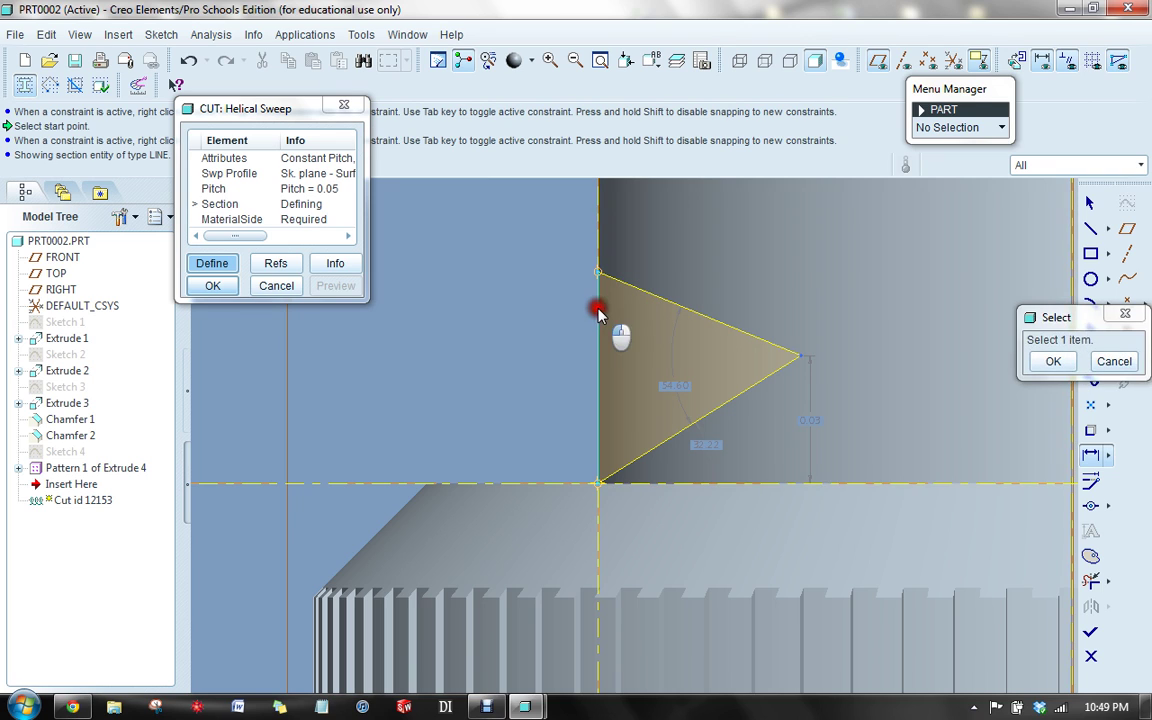
pyautogui.middleClick(621, 326)
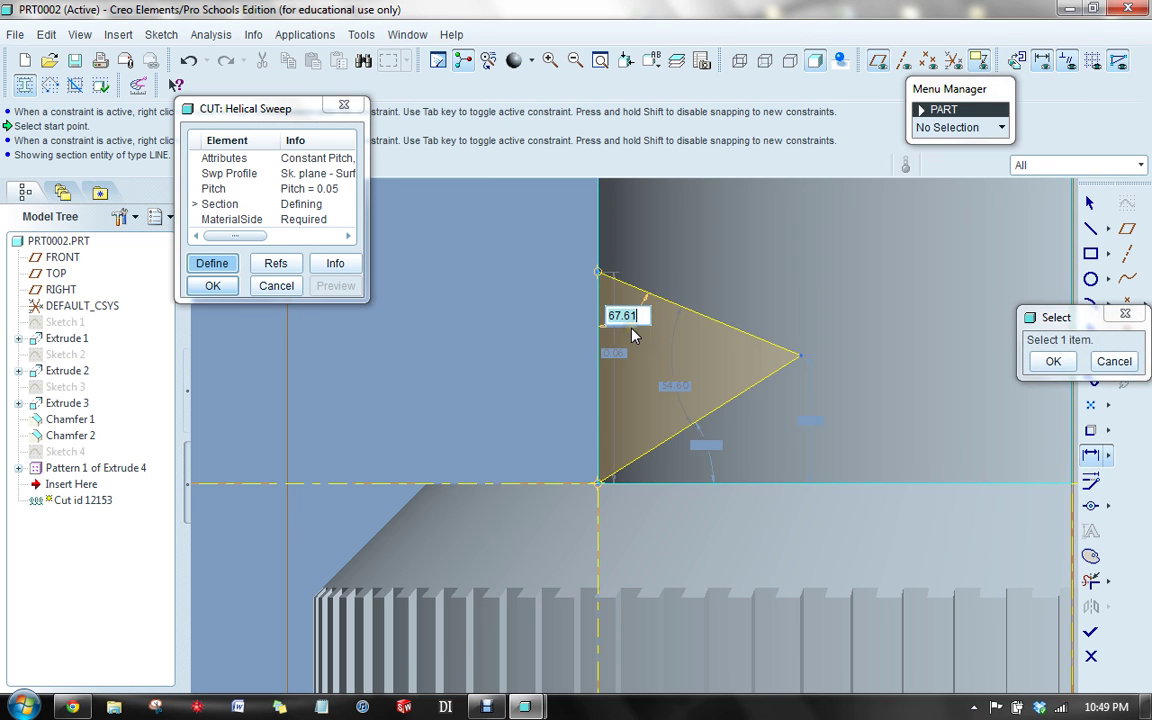
pyautogui.write('60')
pyautogui.press('Return')
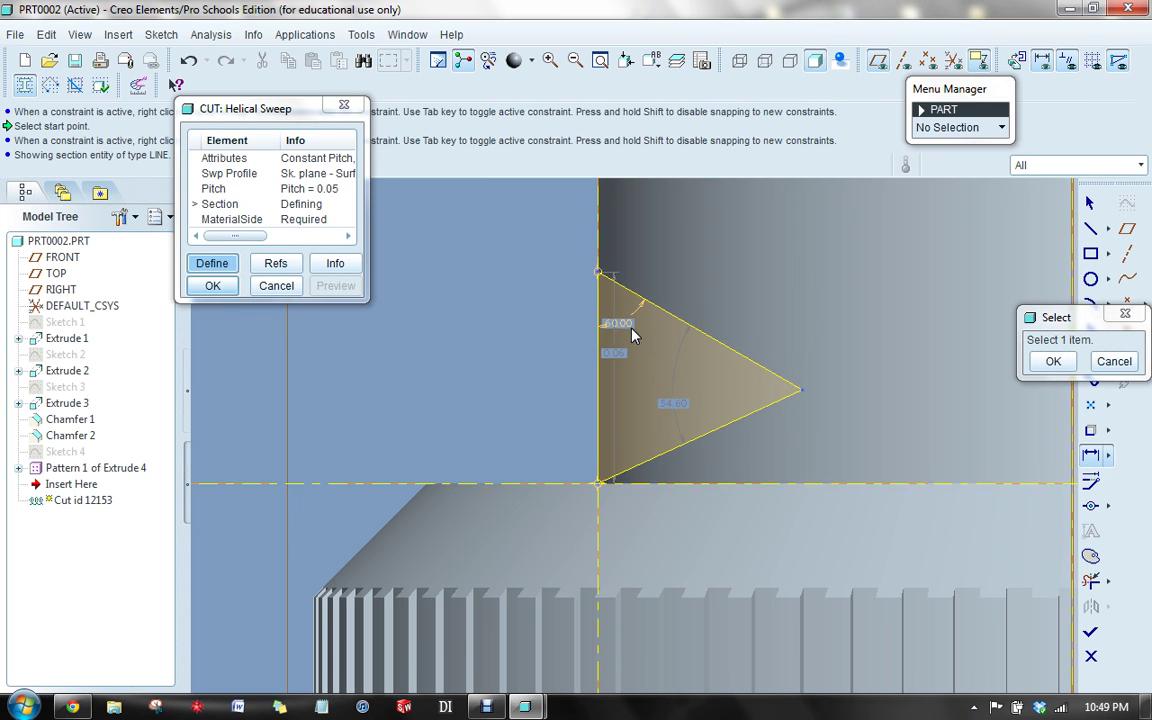
# Set the tip angle between the triangle's two sloping lines to 60 degrees.
pyautogui.doubleClick(672, 405)
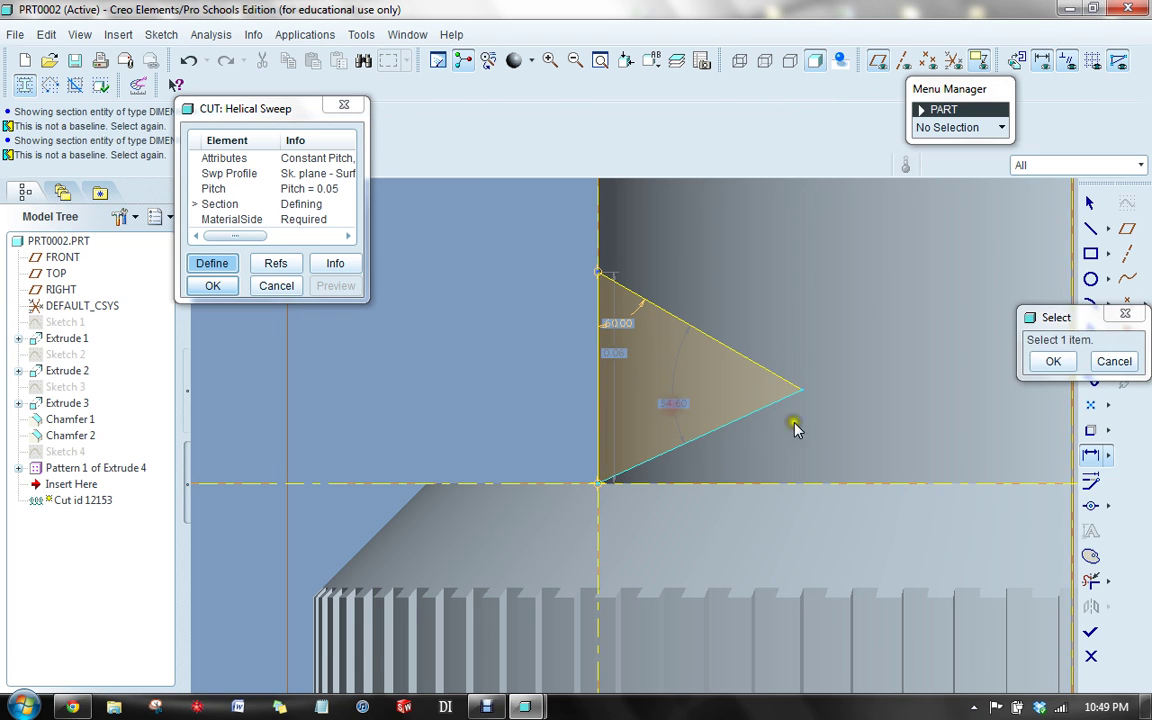
pyautogui.click(1053, 361)
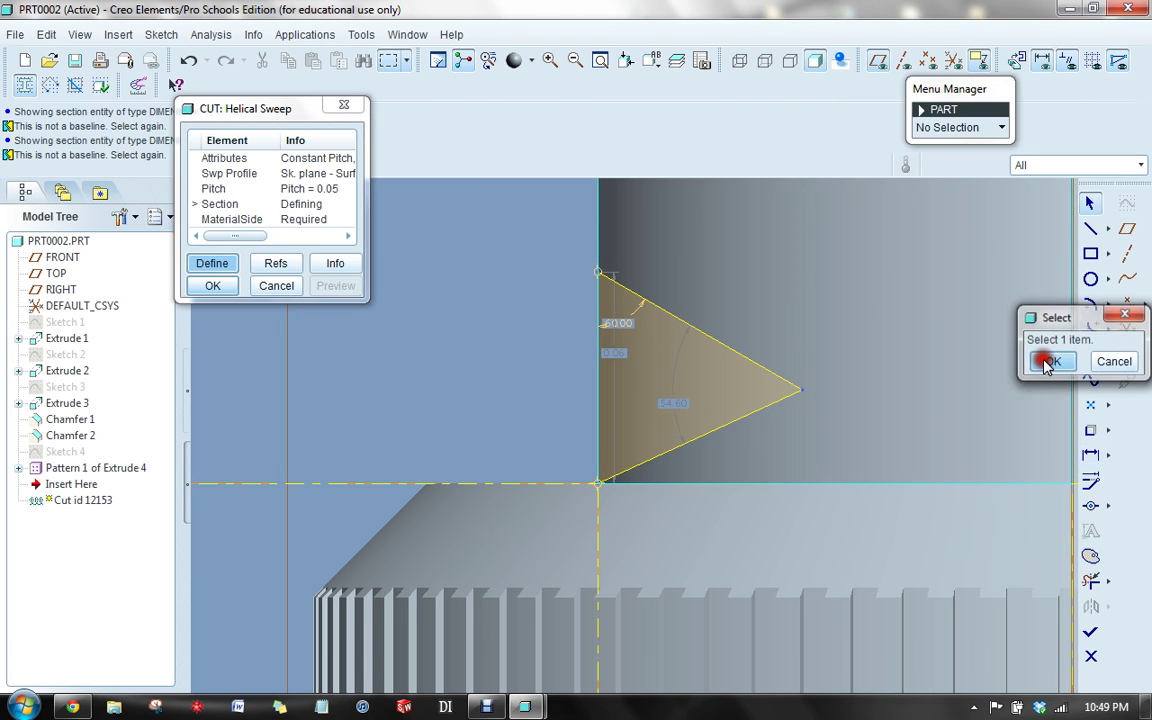
pyautogui.doubleClick(670, 405)
pyautogui.write('60')
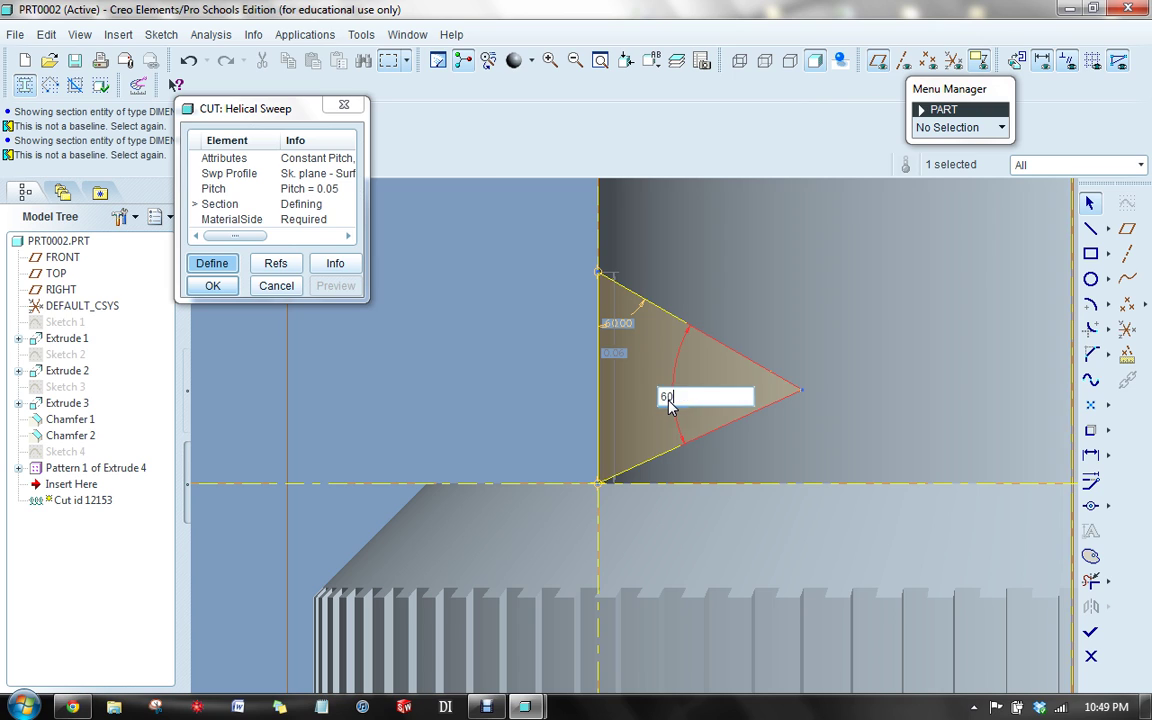
pyautogui.press('Return')
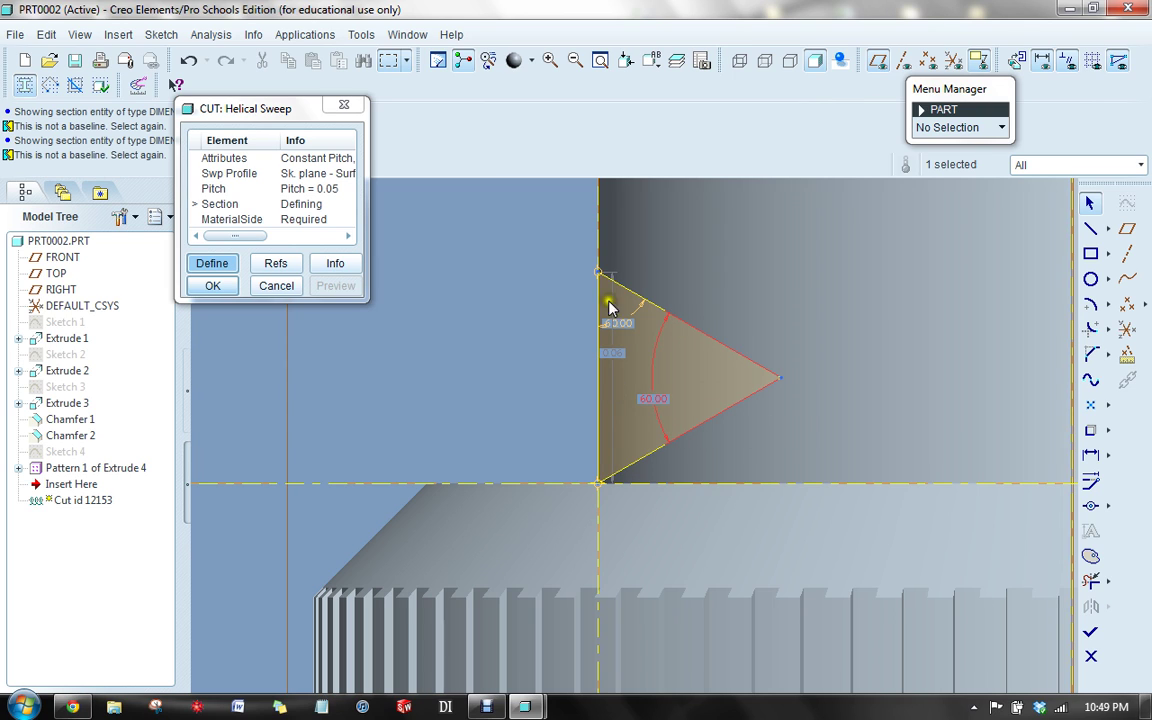
# Set the length of the triangle's vertical side to .045.
pyautogui.doubleClick(614, 352)
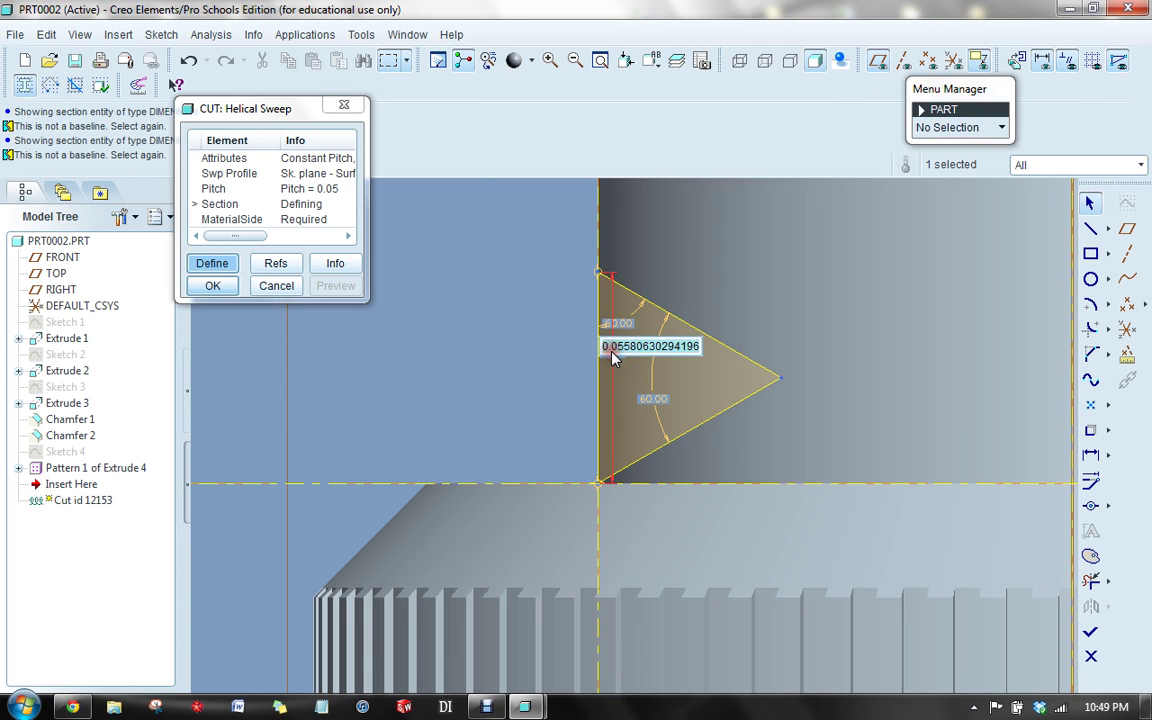
pyautogui.press('BackSpace')
pyautogui.write('.045')
pyautogui.press('Return')
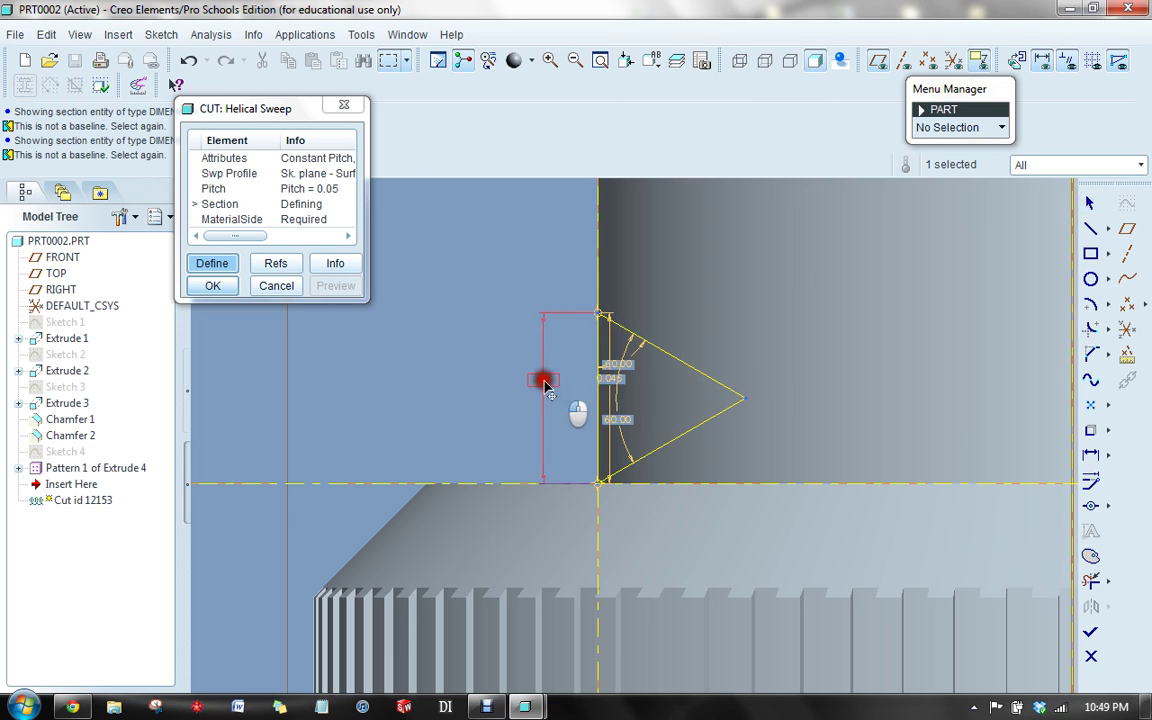
# Finish the cut section sketch and accept the material removal direction pointing inside the triangle.
pyautogui.scroll(-3, 540, 385)
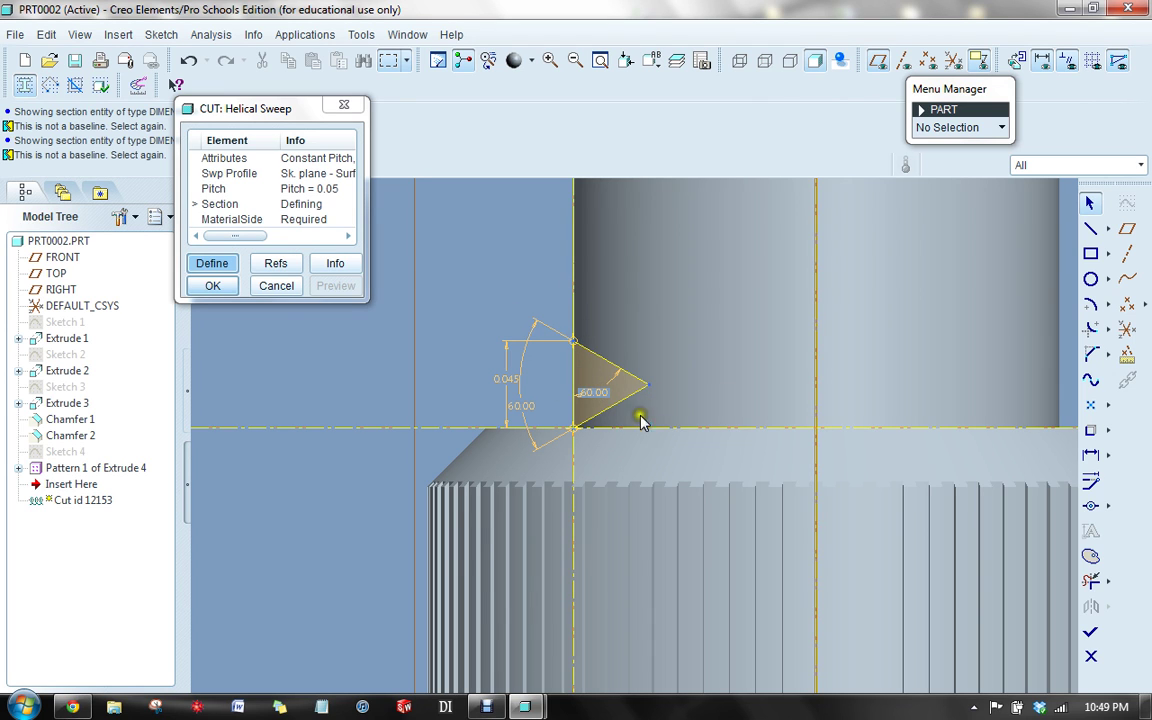
pyautogui.scroll(-3, 571, 353)
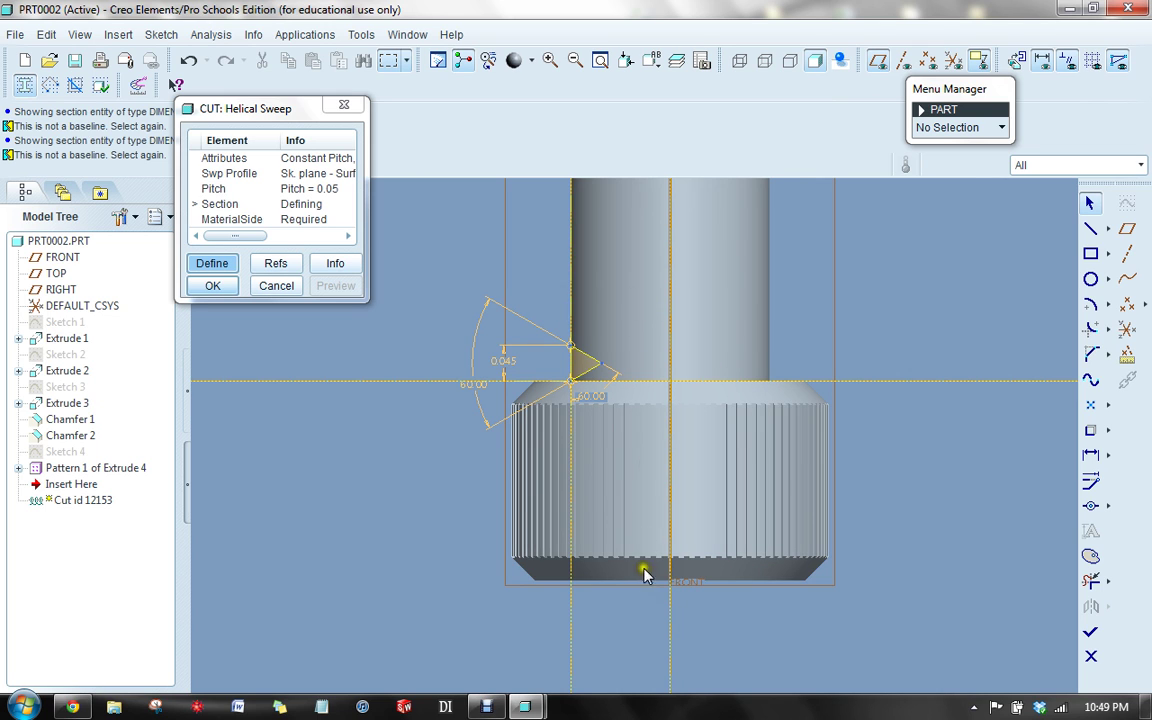
pyautogui.scroll(-4, 635, 580)
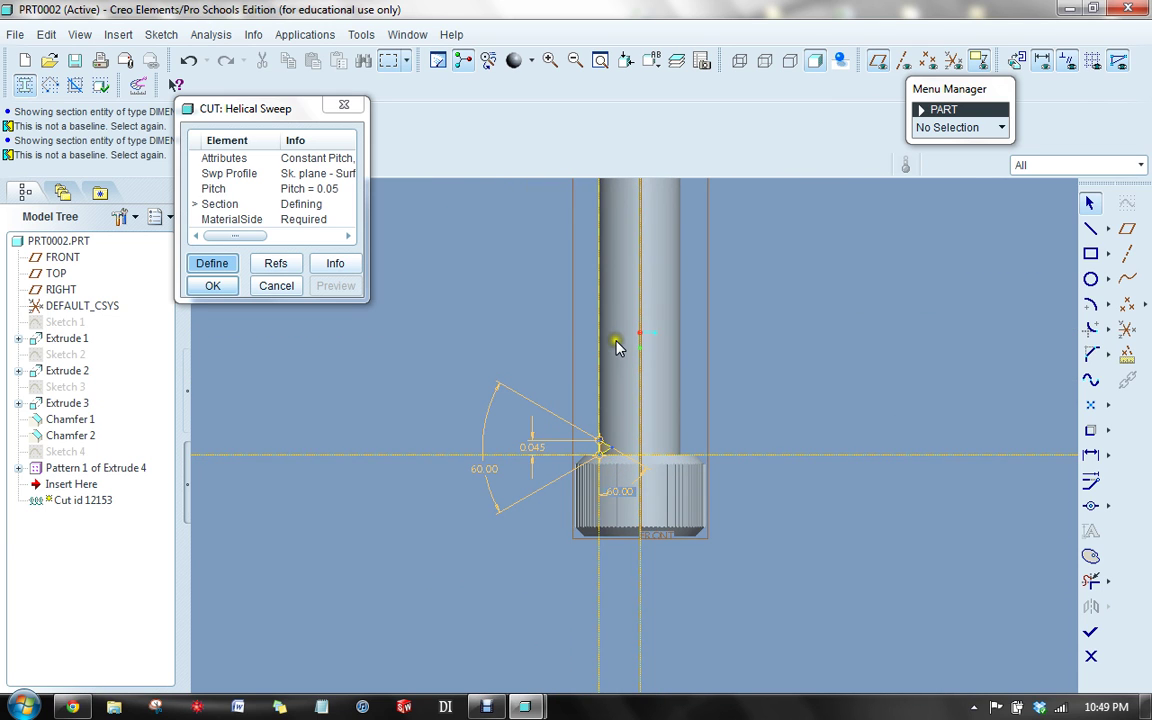
pyautogui.scroll(-2, 617, 347)
pyautogui.scroll(3, 616, 322)
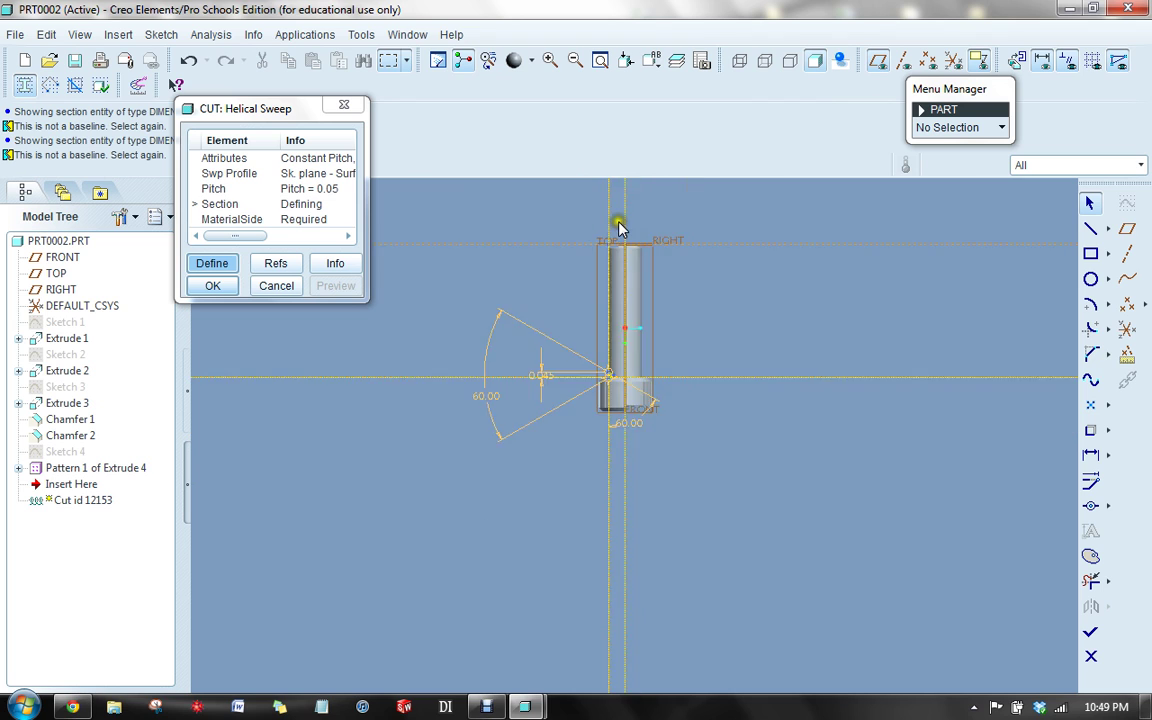
pyautogui.scroll(-4, 618, 229)
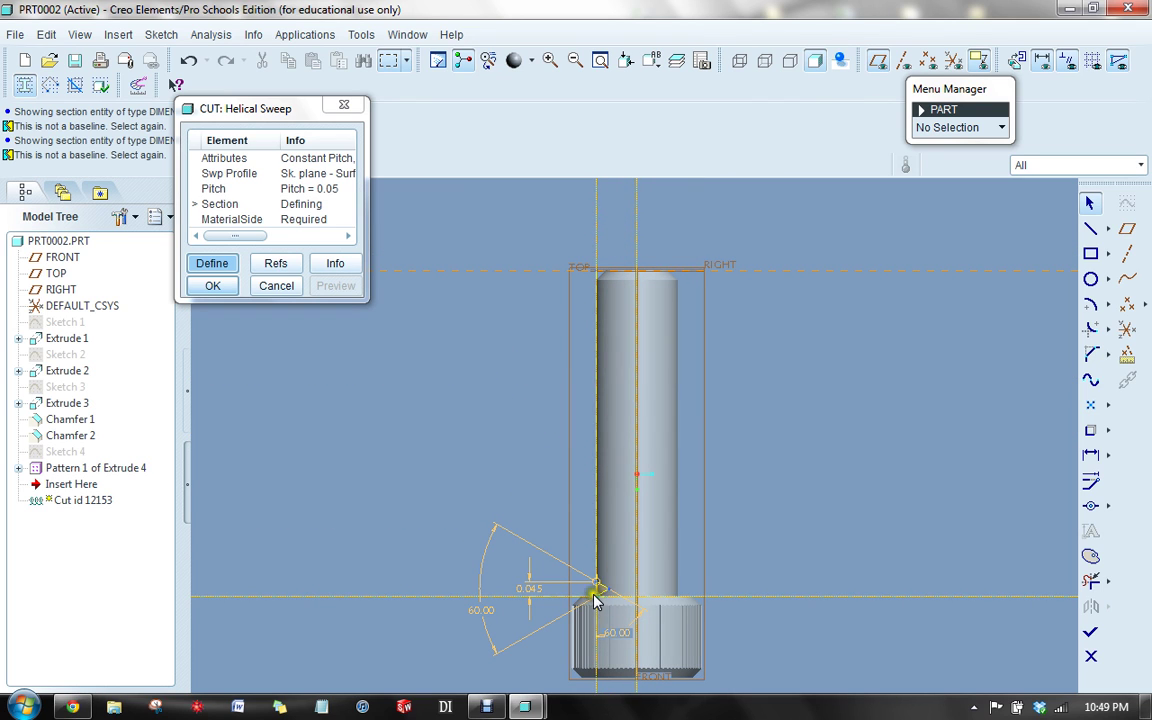
pyautogui.scroll(2, 596, 667)
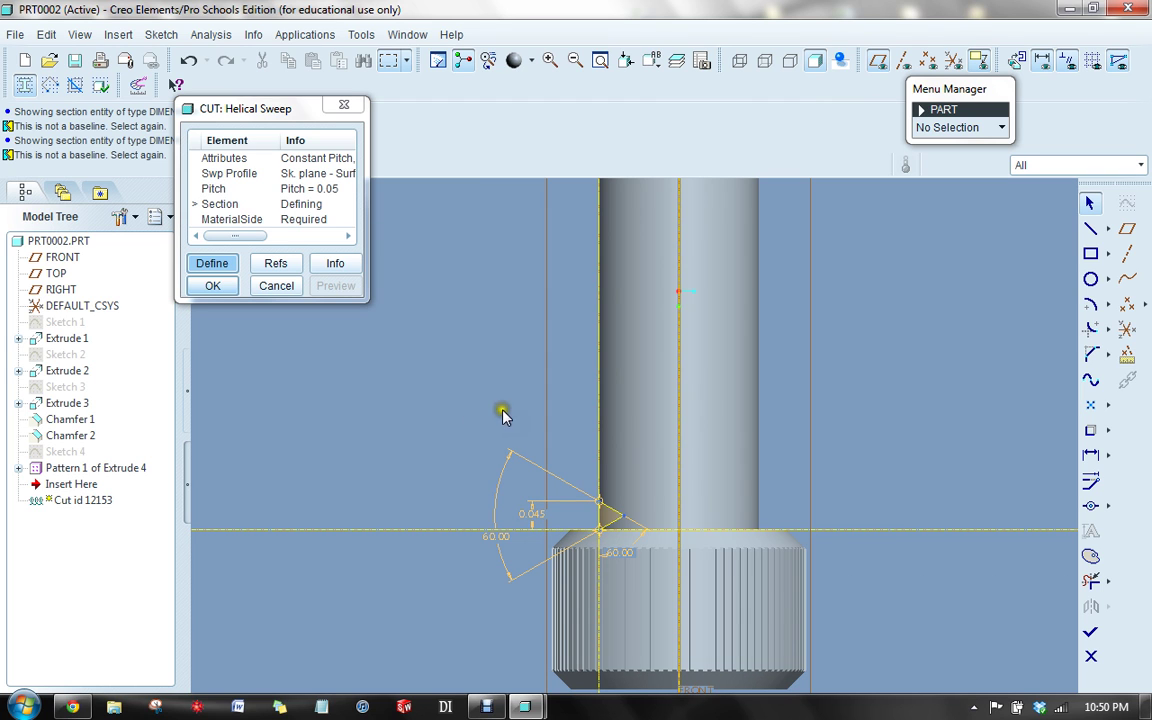
pyautogui.click(1091, 634)
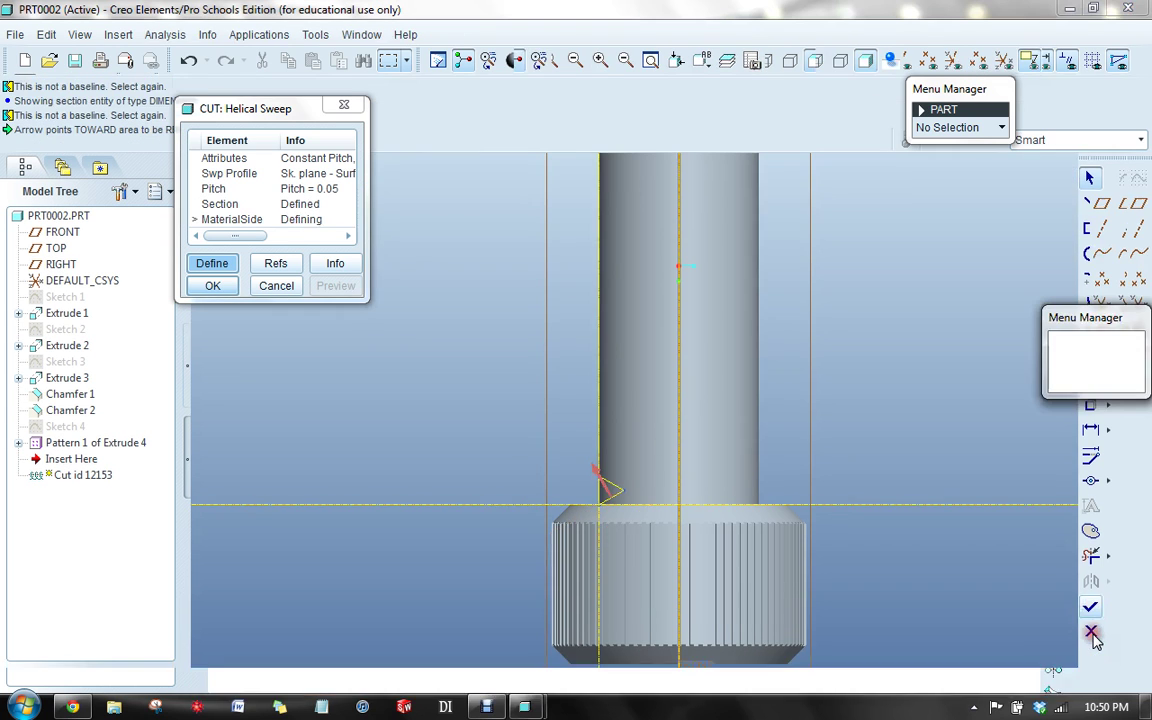
pyautogui.scroll(6, 626, 520)
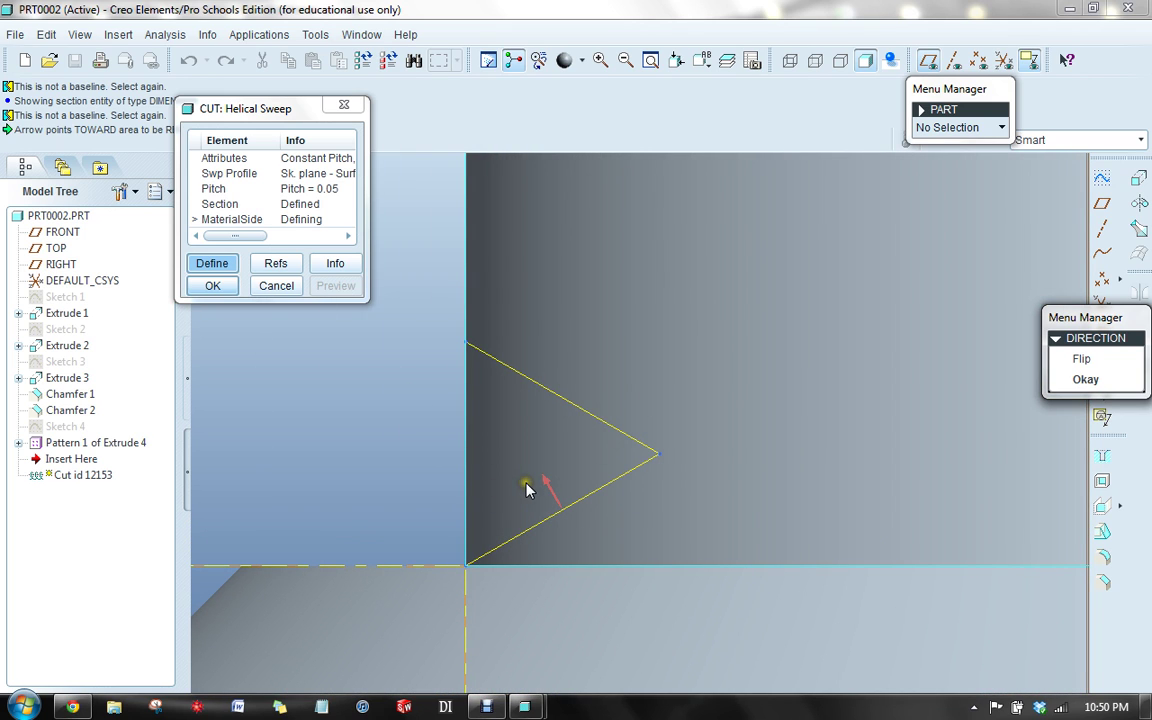
pyautogui.click(1085, 379)
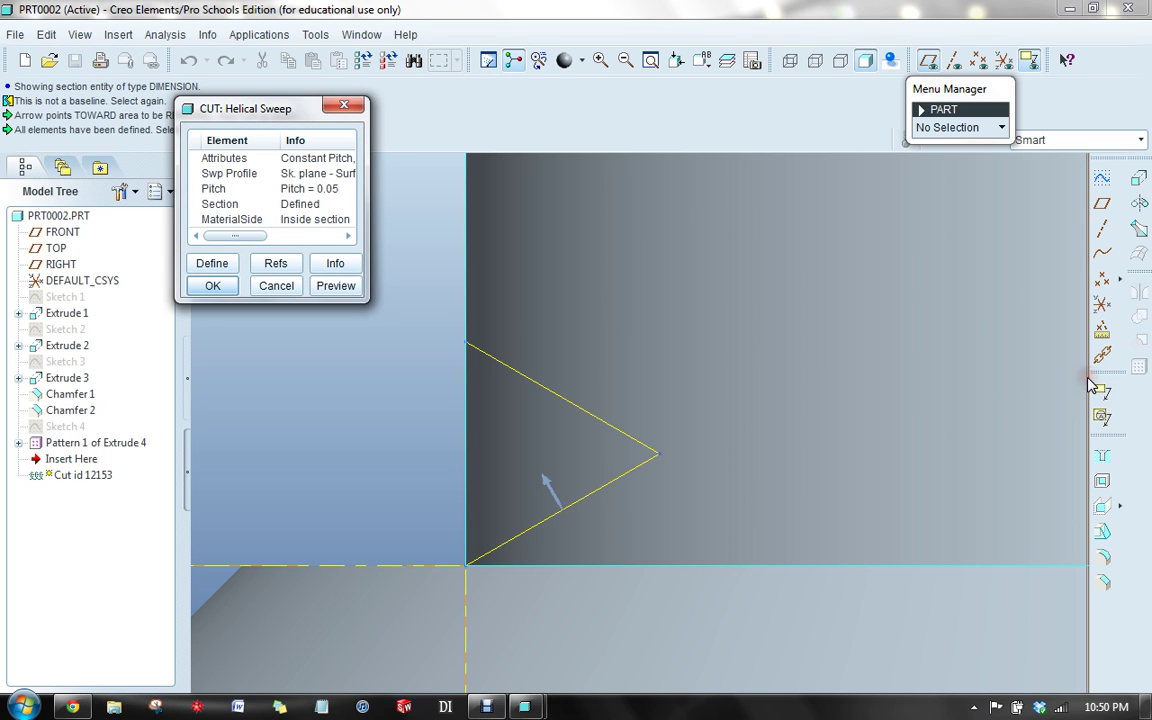
# Complete the helical sweep cut to create the thread along the shank and clear the feature selection.
pyautogui.moveTo(235, 115); pyautogui.dragTo(132, 152)
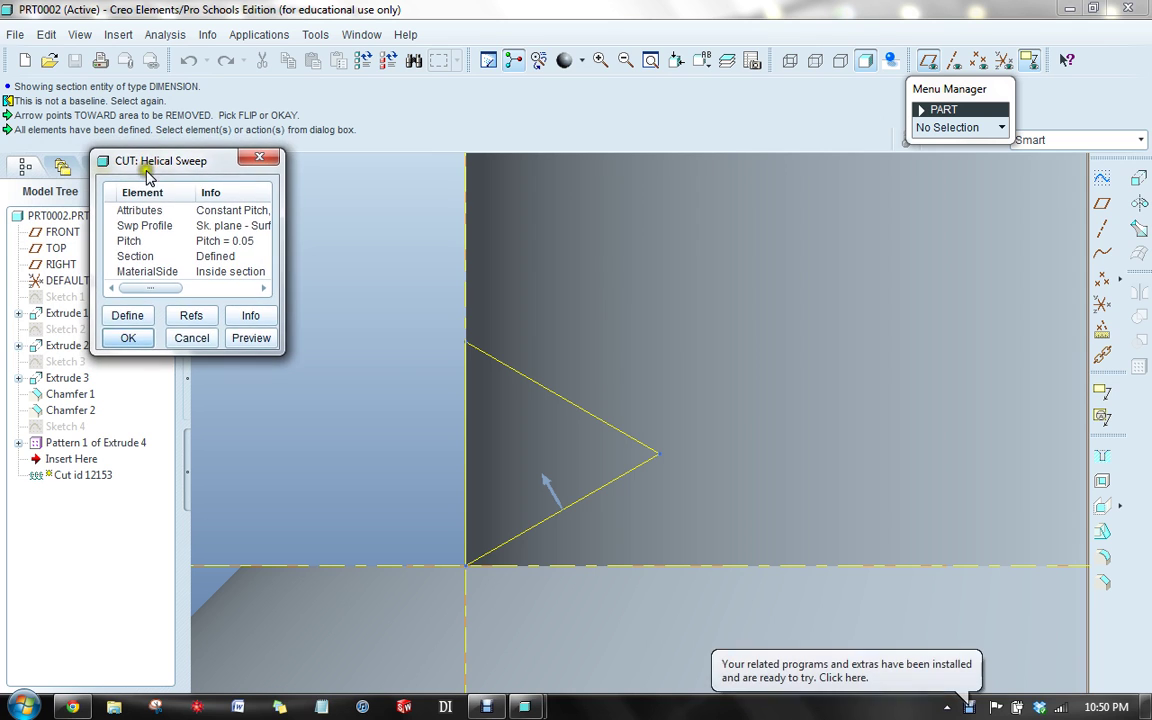
pyautogui.click(129, 340)
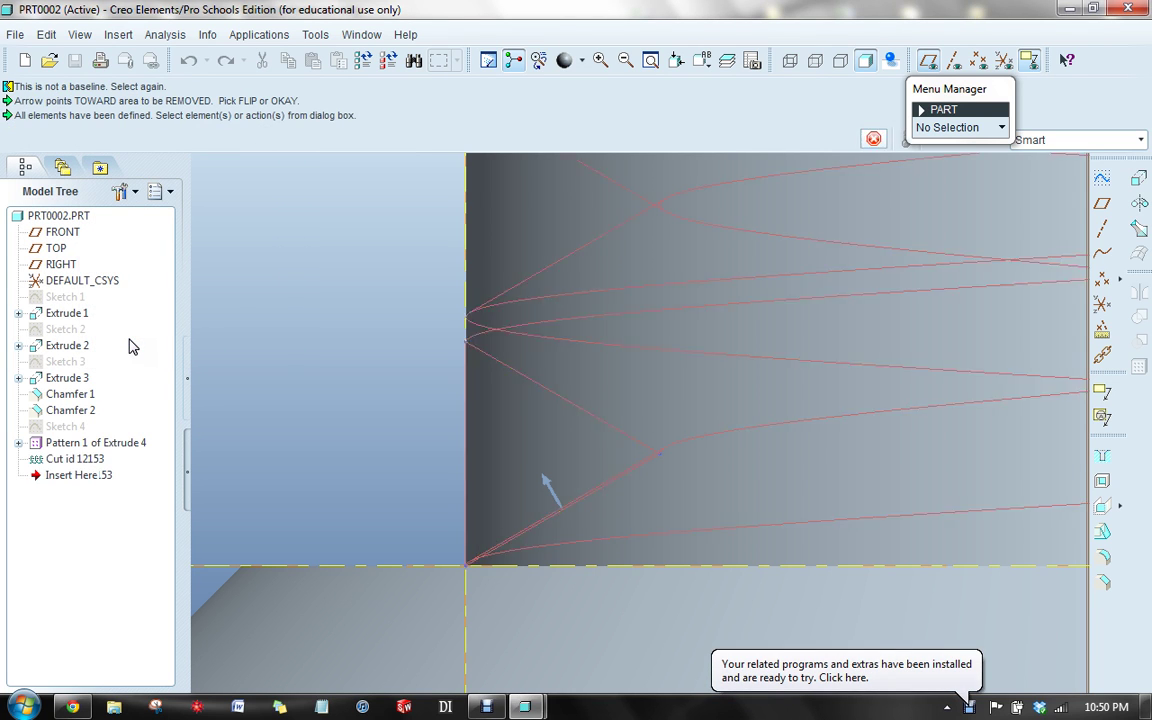
pyautogui.scroll(-3, 532, 494)
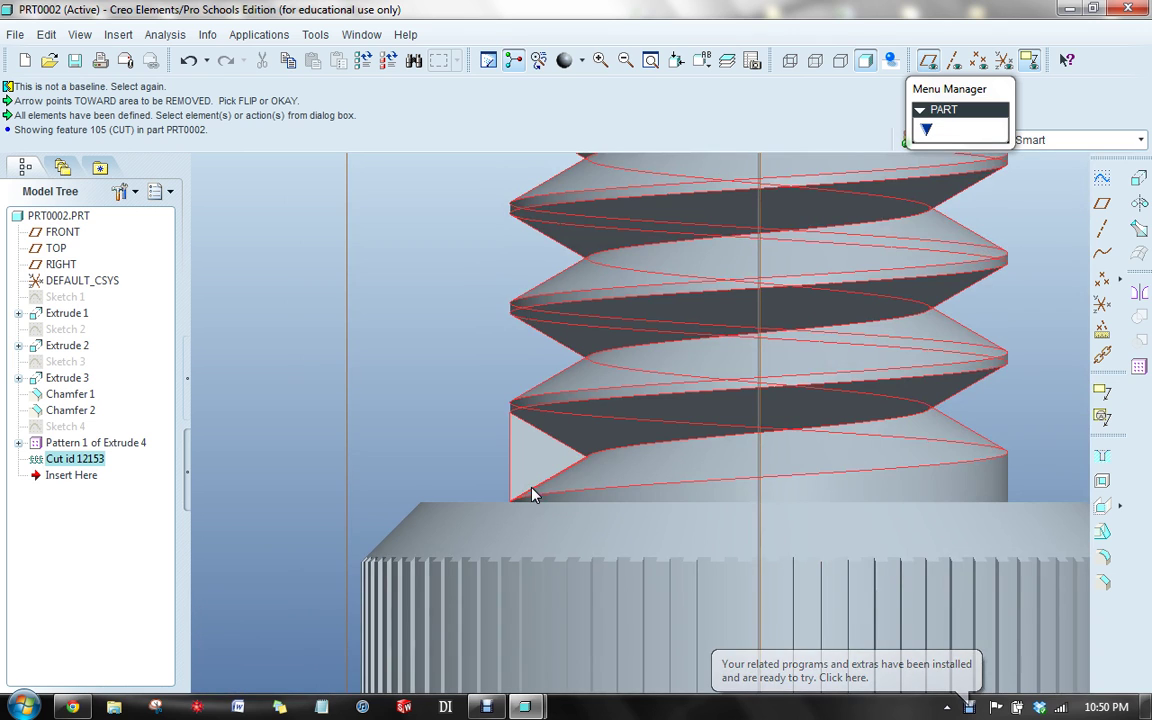
pyautogui.scroll(-3, 532, 496)
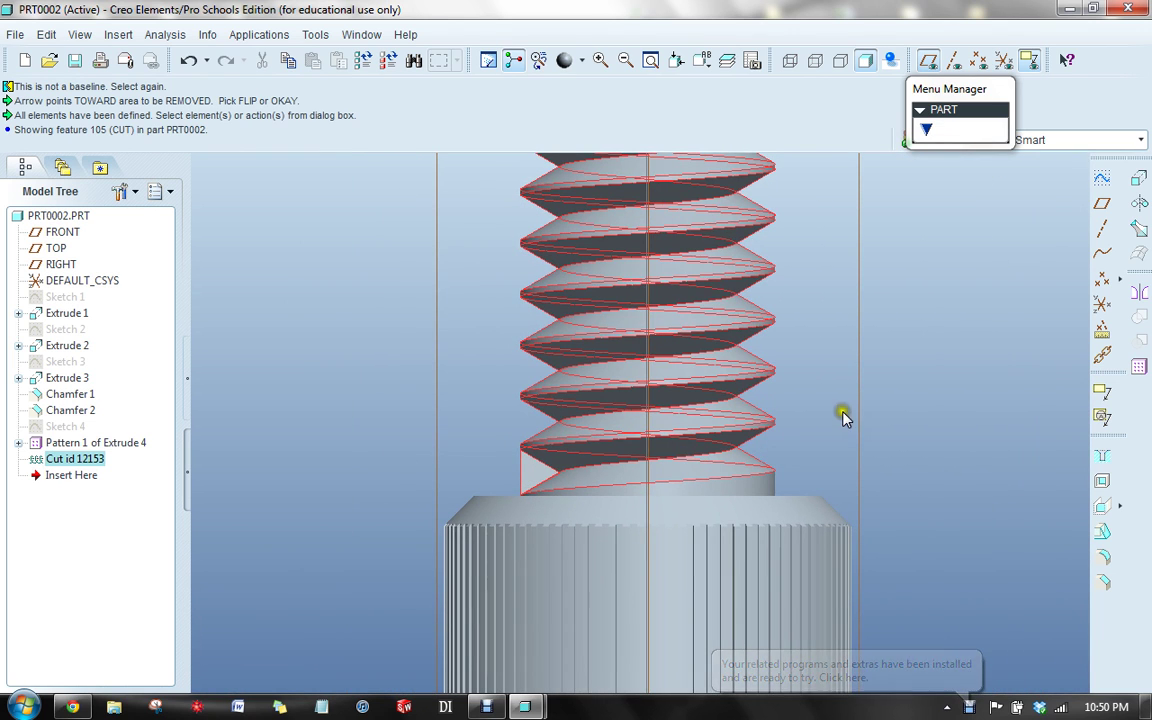
pyautogui.scroll(-3, 842, 418)
pyautogui.click(504, 458)
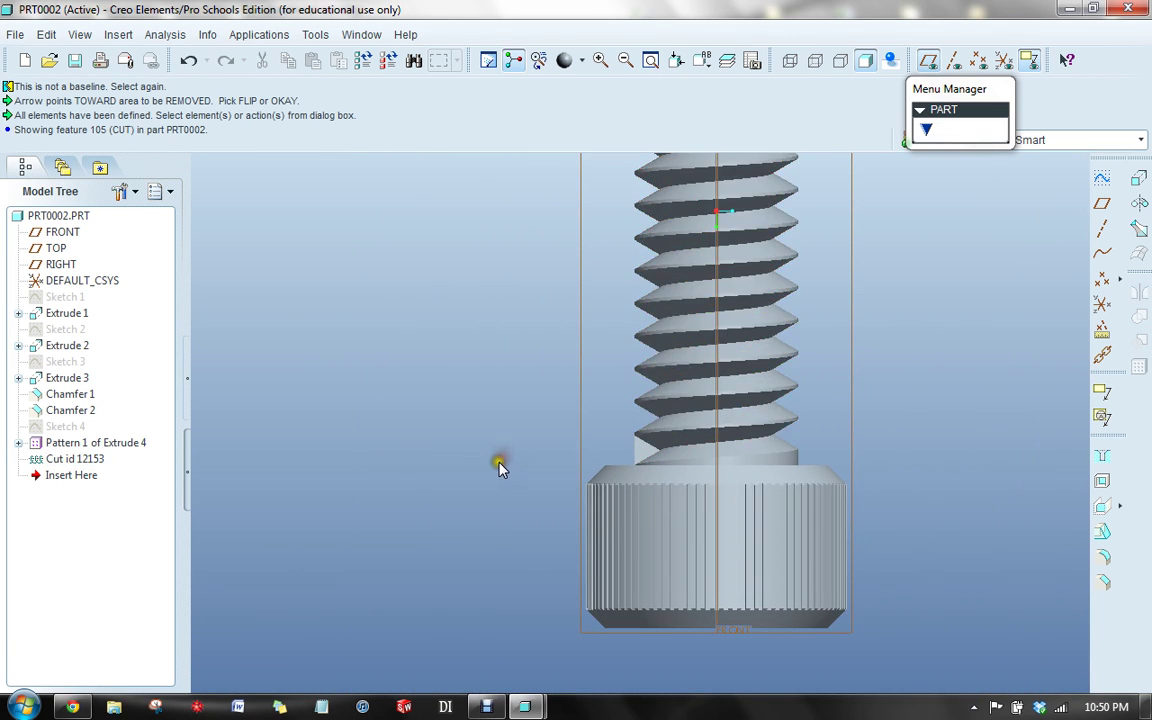
# Hide the datum planes and examine the thread along the shank, including where it starts beneath the head.
pyautogui.scroll(-5, 497, 466)
pyautogui.moveTo(497, 466); pyautogui.dragTo(465, 436, button='middle')
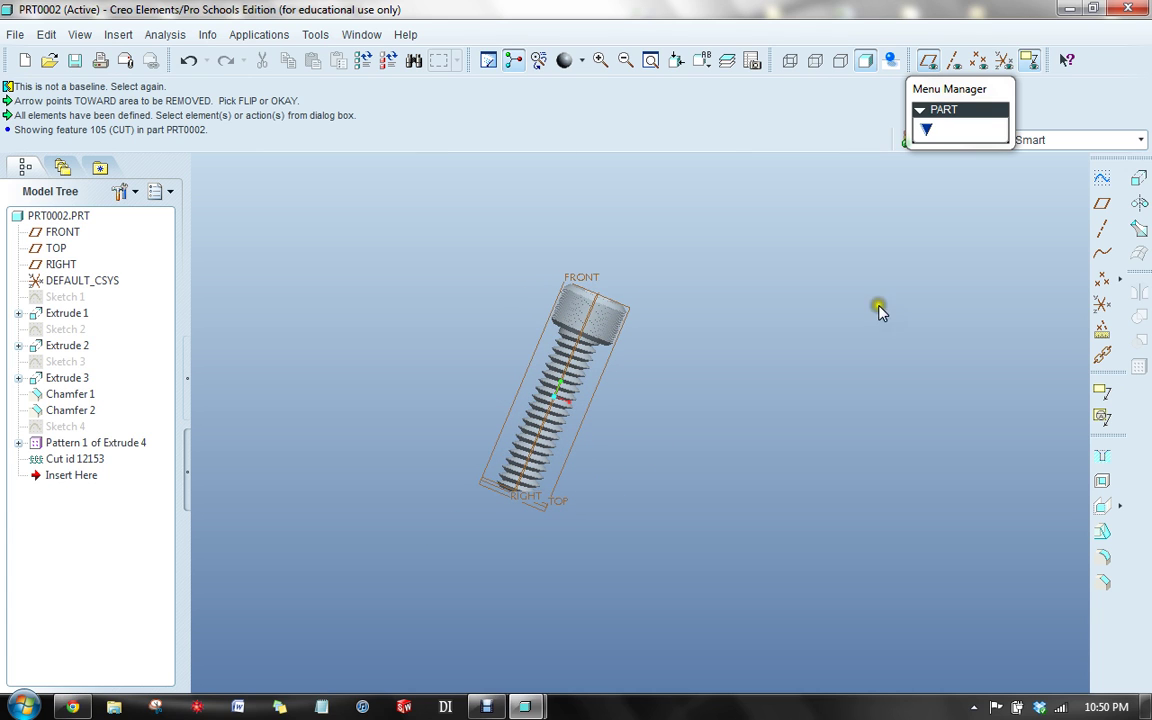
pyautogui.click(927, 62)
pyautogui.scroll(5, 453, 226)
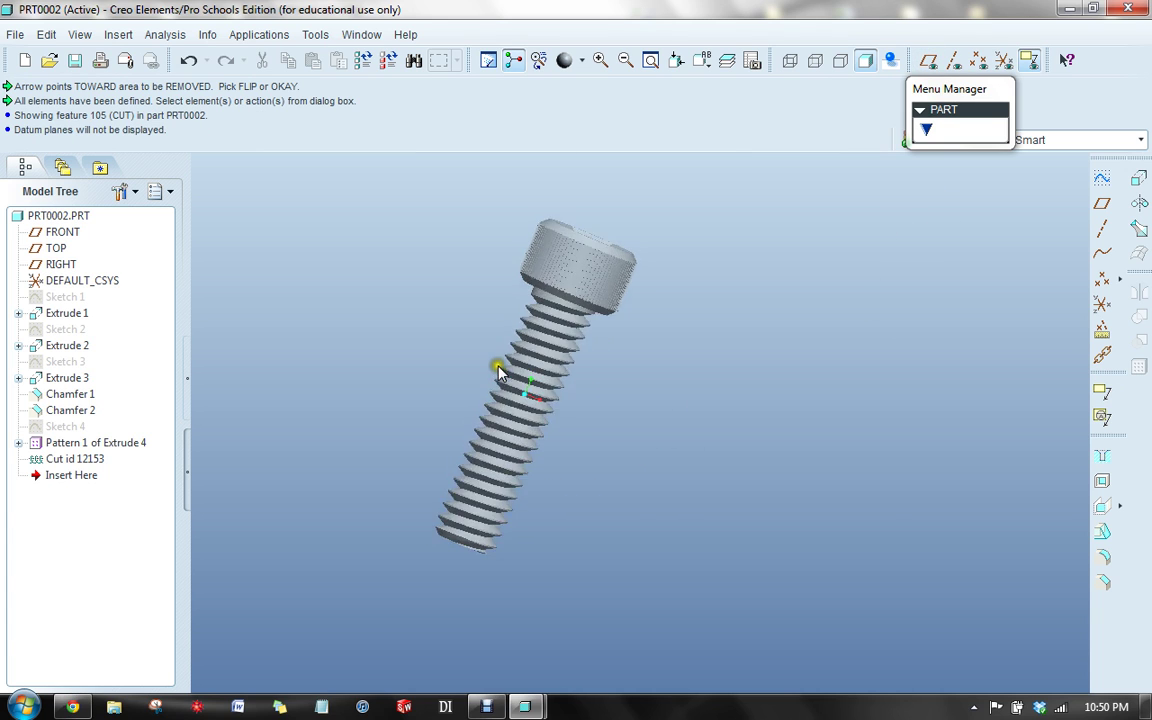
pyautogui.moveTo(452, 230); pyautogui.dragTo(345, 222, button='middle')
pyautogui.scroll(-5, 679, 334)
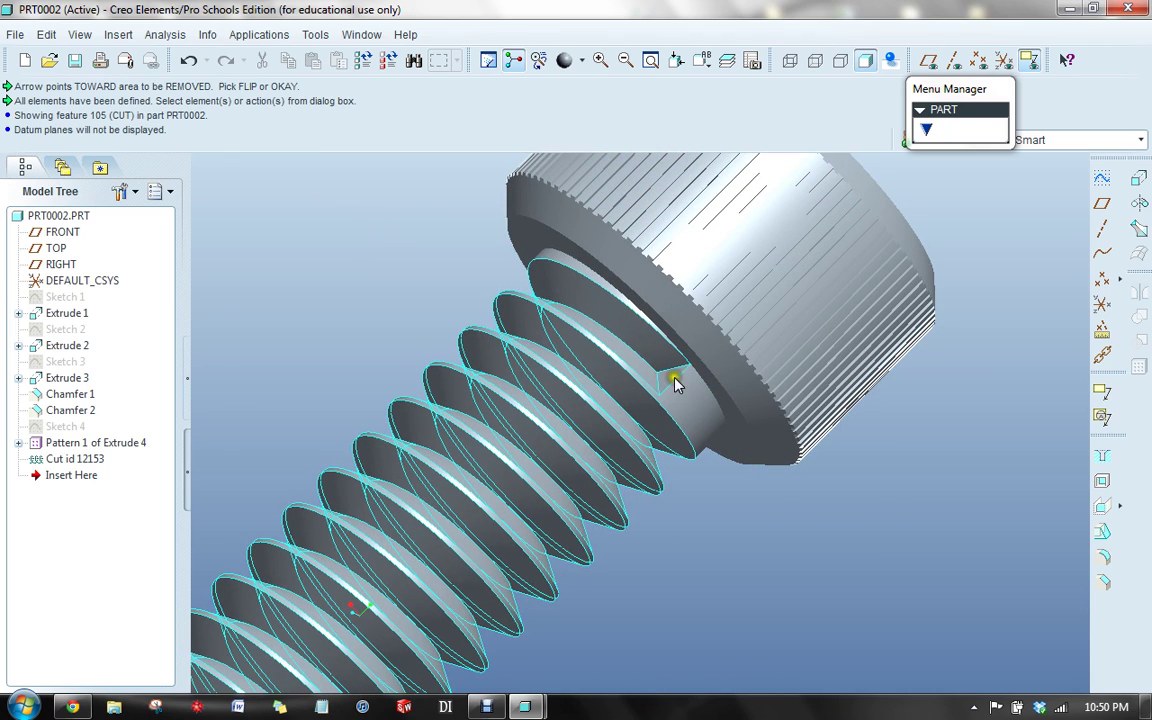
pyautogui.scroll(6, 675, 385)
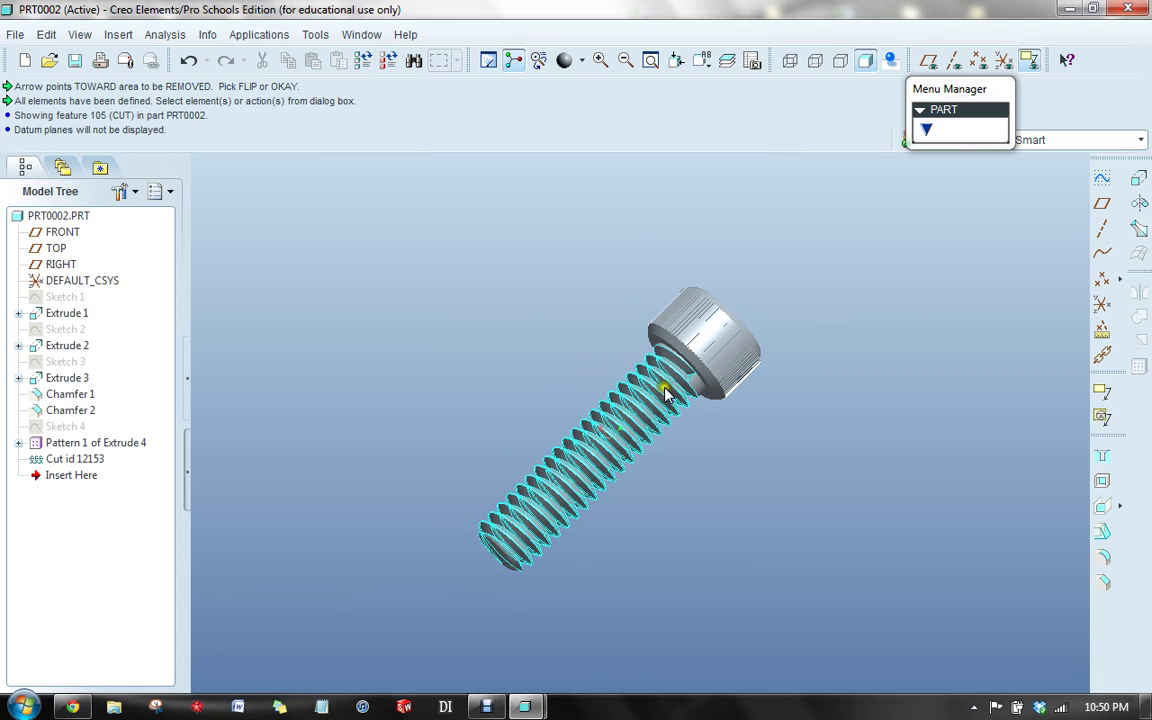
pyautogui.moveTo(428, 366)
pyautogui.mouseDown(button='middle')
pyautogui.moveTo(437, 354)
pyautogui.moveTo(498, 408)
pyautogui.mouseUp(button='middle')
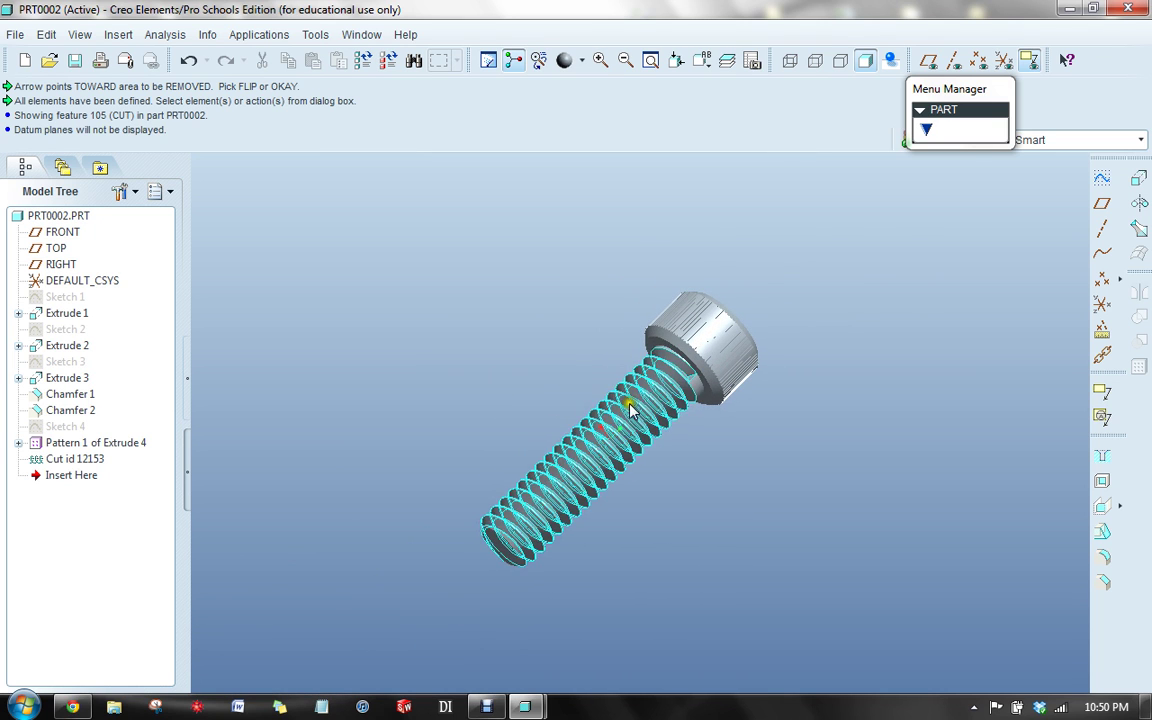
# Start a sketch on the flat underside of the head, with the FRONT plane as the left orientation reference.
pyautogui.click(1102, 182)
pyautogui.scroll(2, 766, 391)
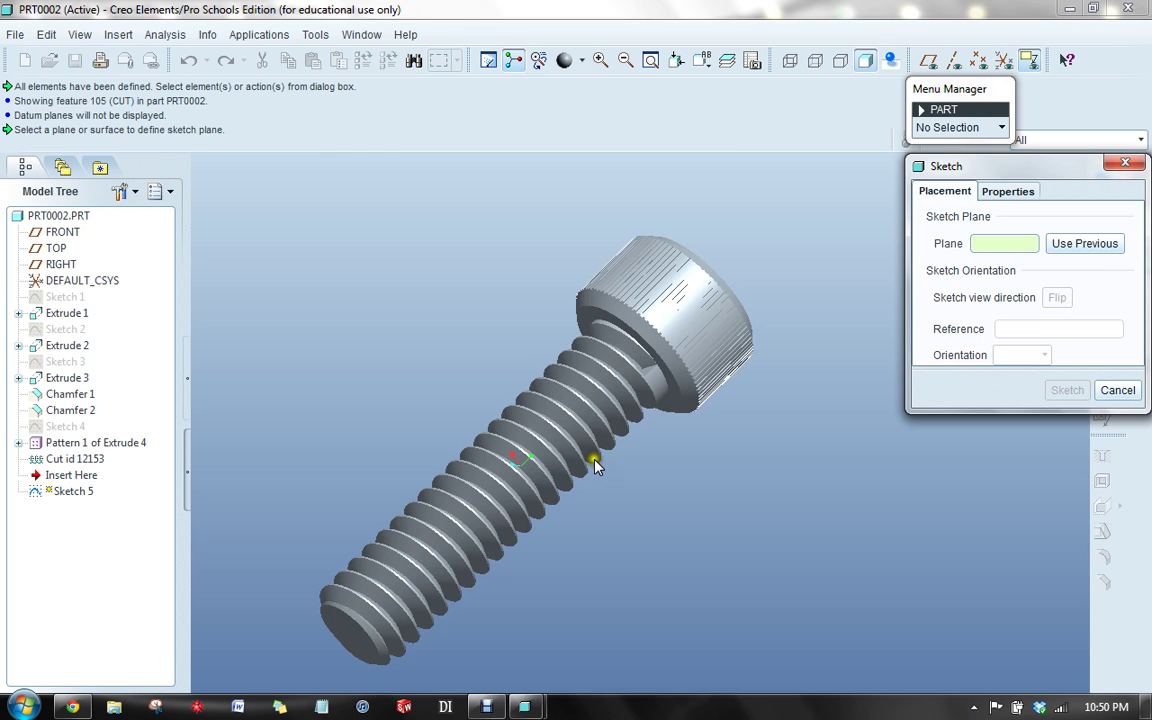
pyautogui.click(672, 410)
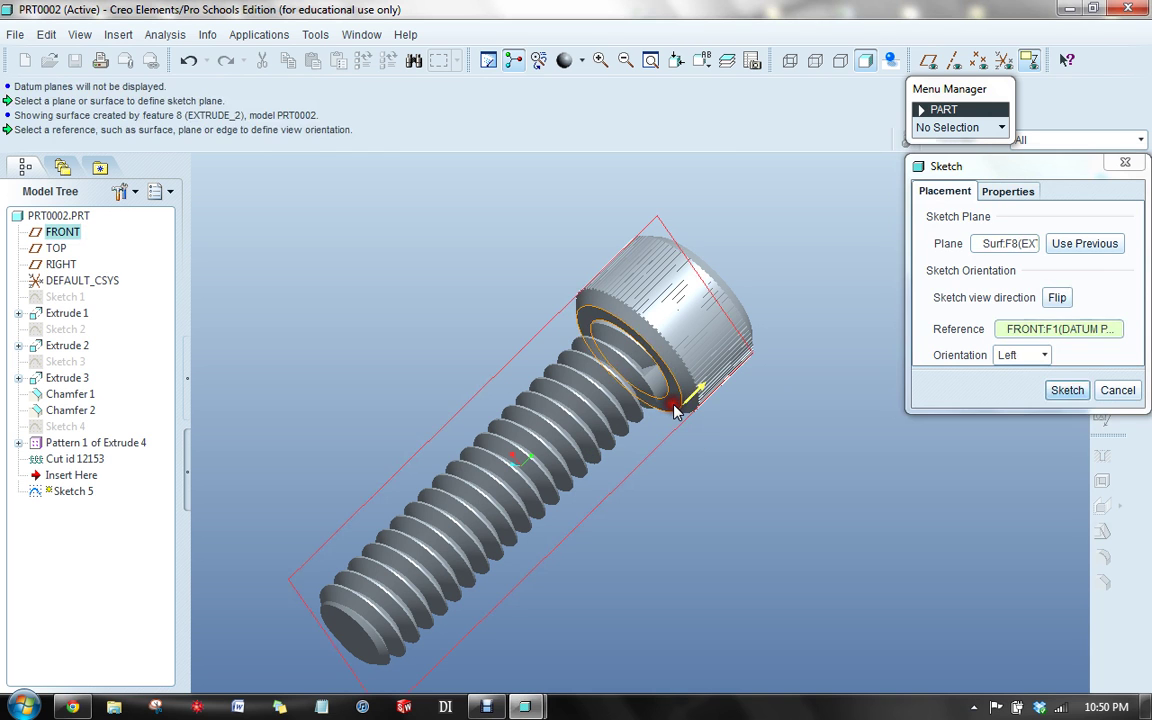
pyautogui.click(1067, 390)
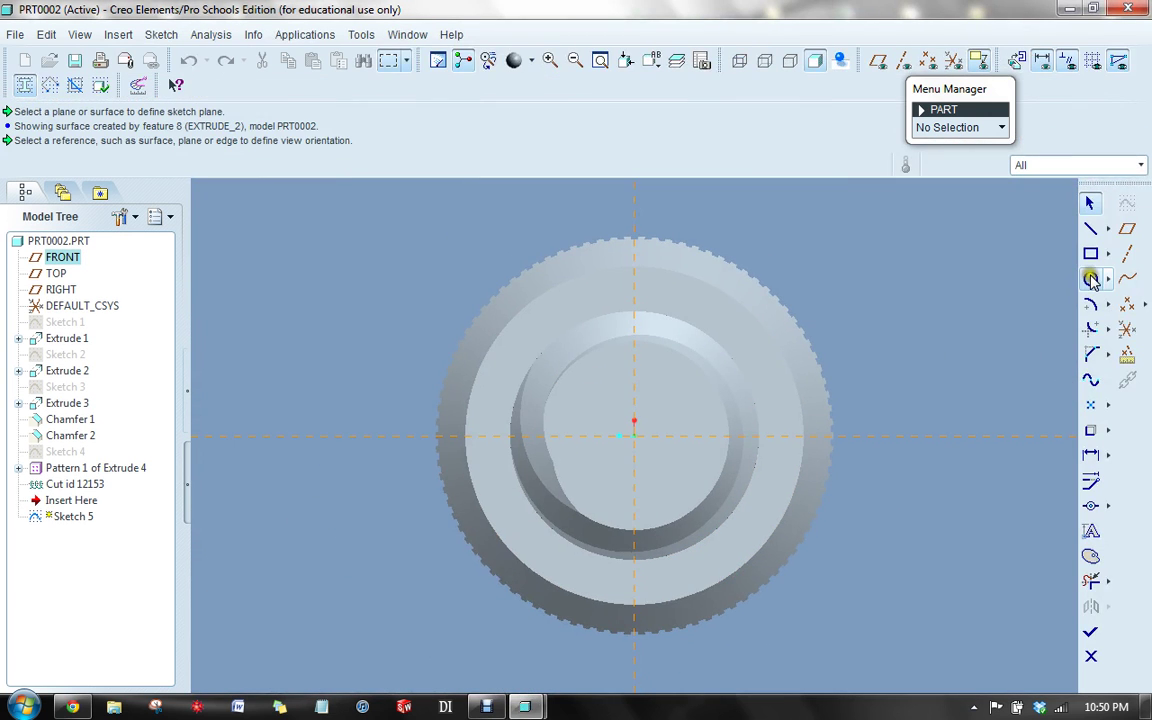
# Draw a circle centred on the screw axis, slightly larger than the shank and inside the head's flat underside.
pyautogui.click(1090, 280)
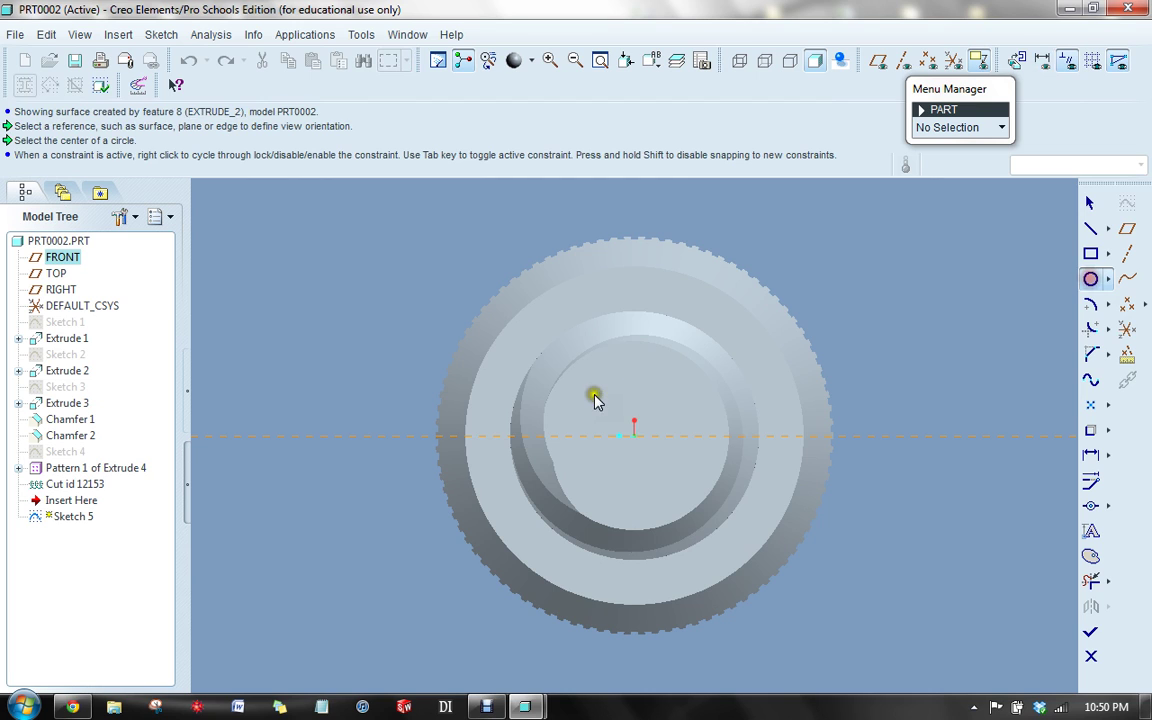
pyautogui.click(633, 436)
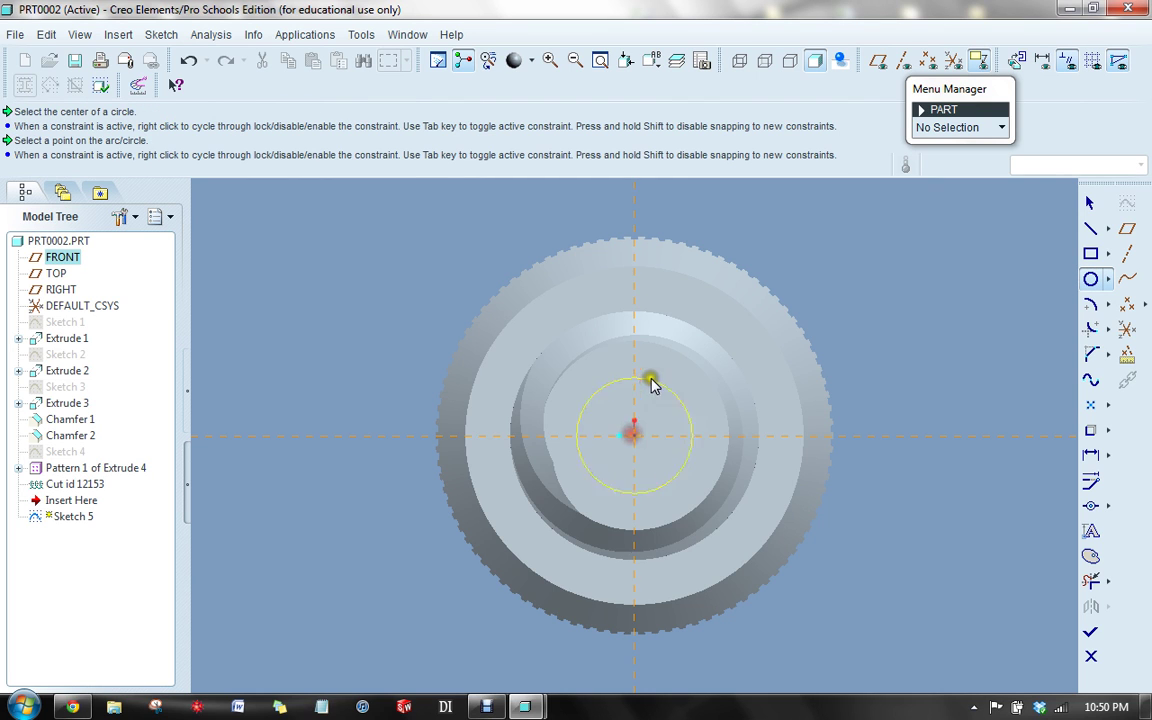
pyautogui.click(702, 319)
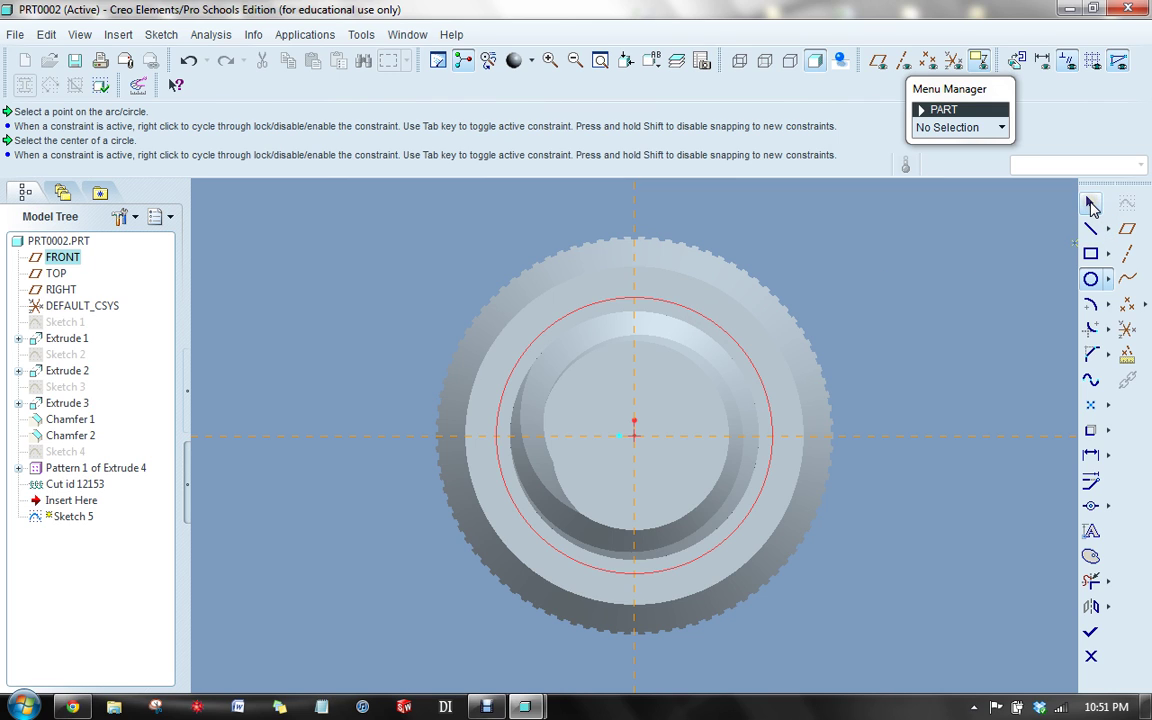
# Set the circle's diameter to .25 and finish the sketch on the underside of the head.
pyautogui.click(1091, 205)
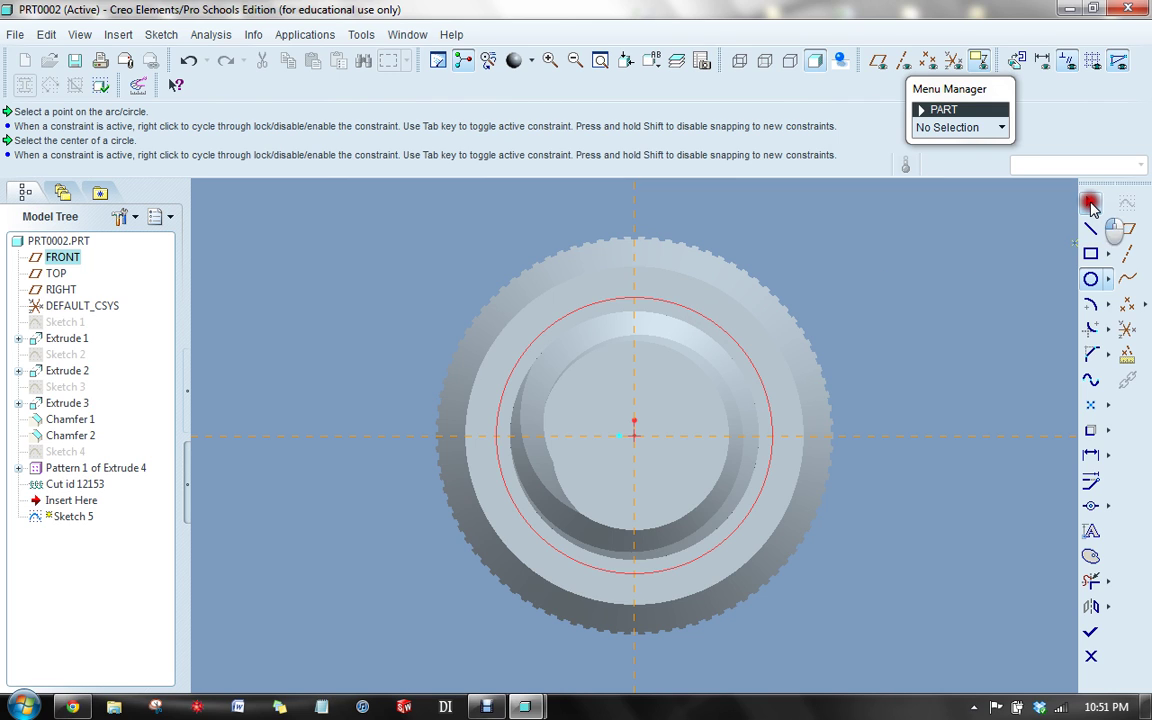
pyautogui.doubleClick(463, 304)
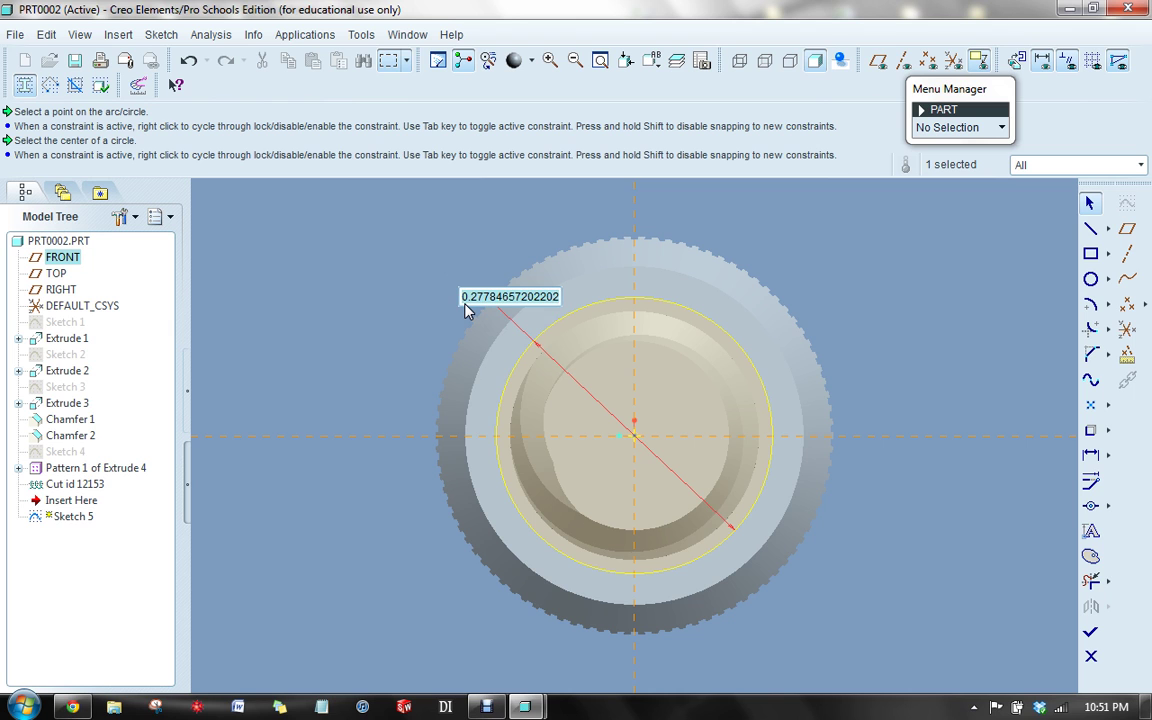
pyautogui.press('BackSpace')
pyautogui.write('.25')
pyautogui.press('Return')
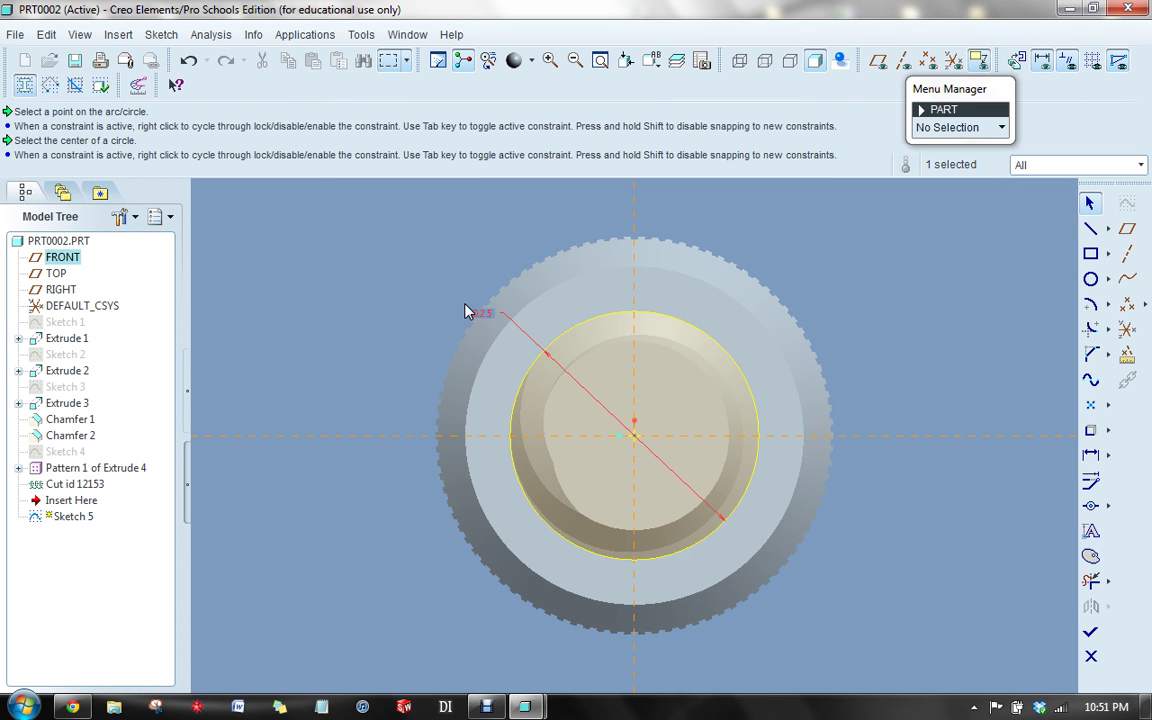
pyautogui.moveTo(825, 342); pyautogui.dragTo(803, 391, button='middle')
pyautogui.scroll(3, 790, 390)
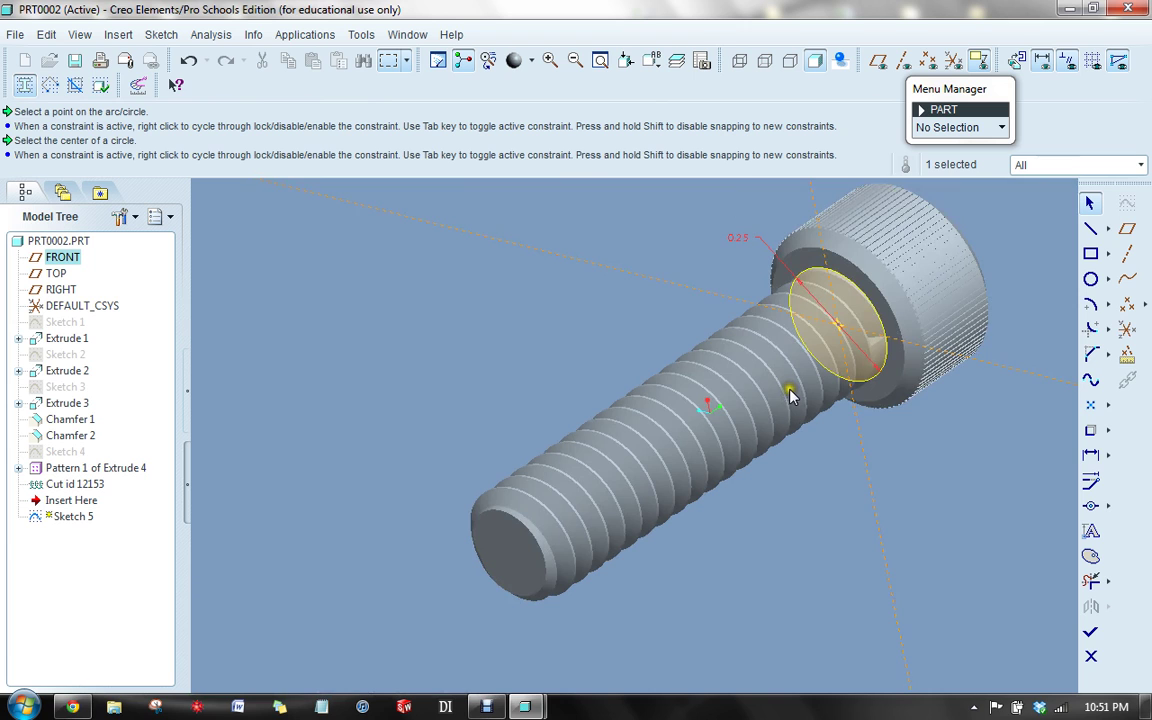
pyautogui.click(1090, 631)
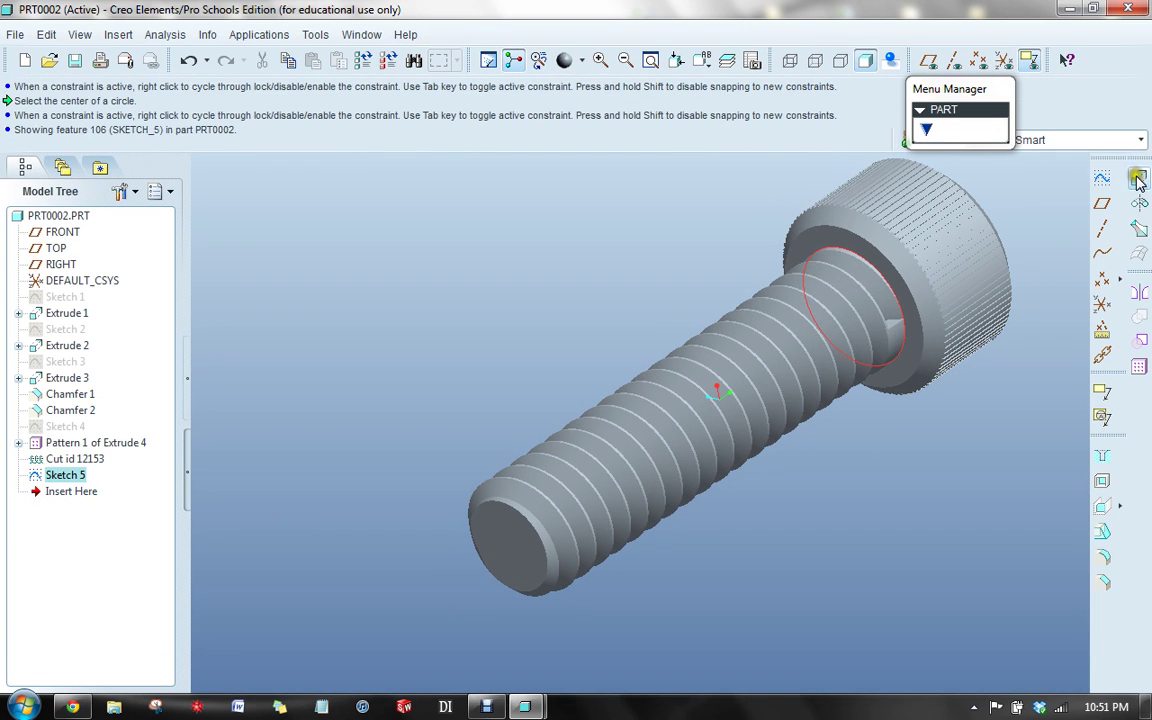
# Extrude the sketched circle .125 as a solid from the underside of the head along the shank, covering the thread start.
pyautogui.click(1137, 178)
pyautogui.moveTo(737, 395); pyautogui.dragTo(686, 426)
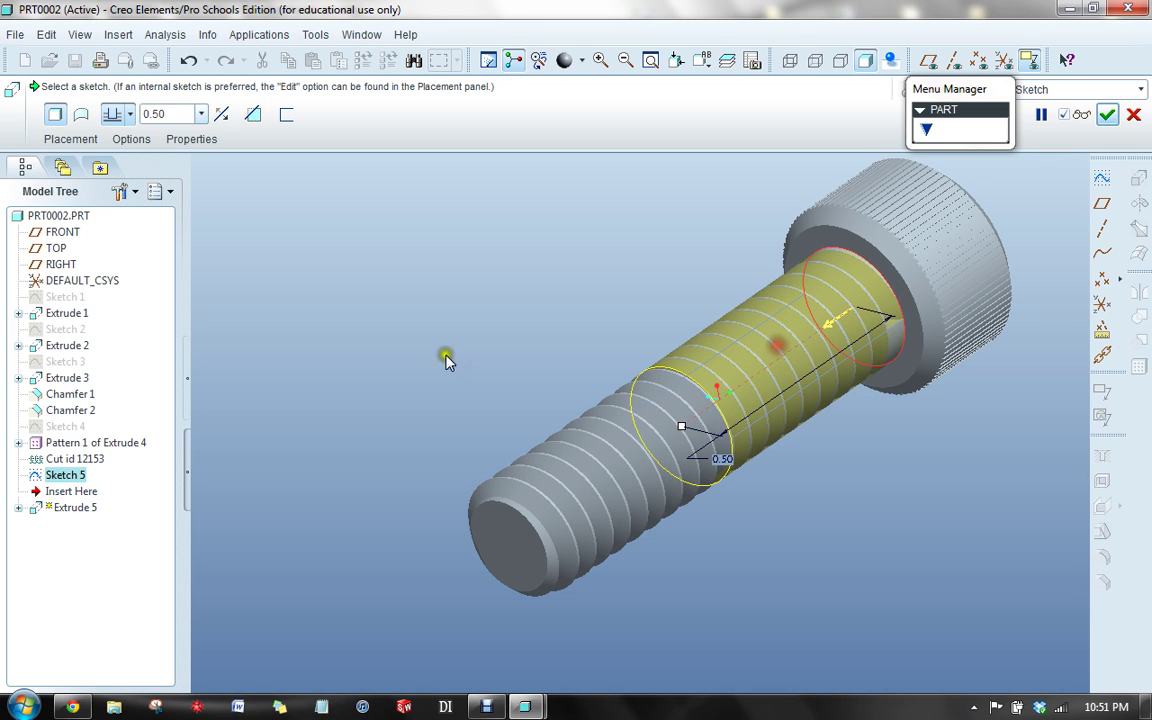
pyautogui.moveTo(168, 114); pyautogui.dragTo(138, 116)
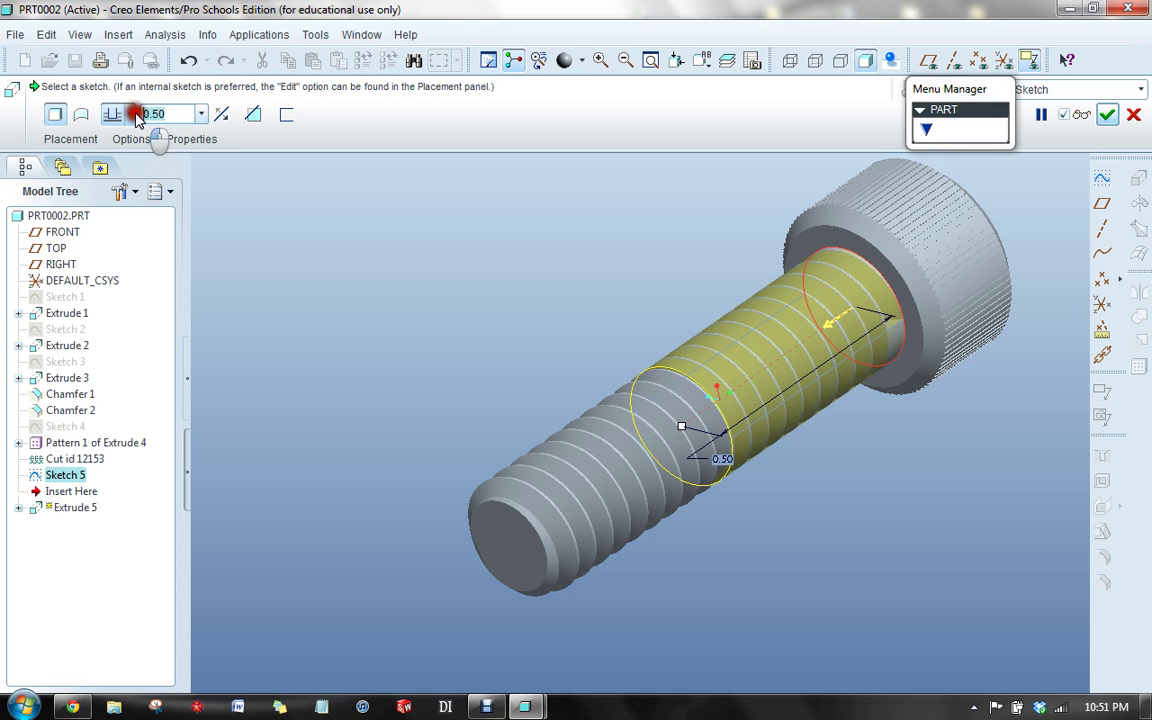
pyautogui.press('BackSpace')
pyautogui.write('1')
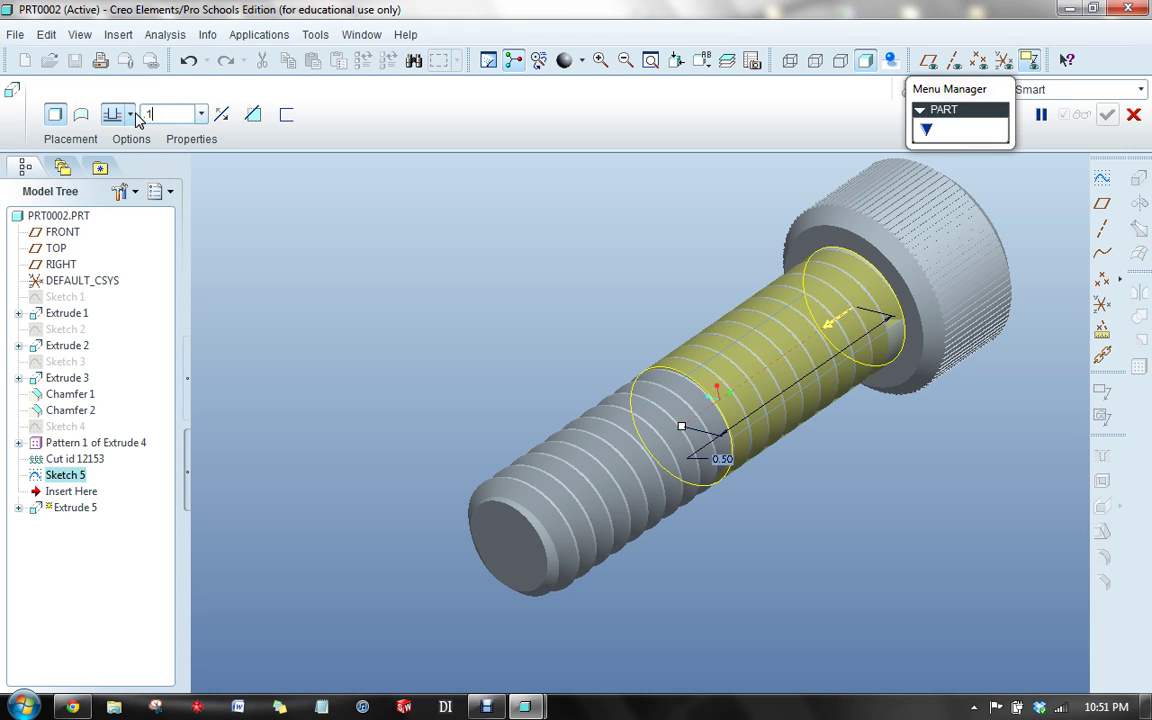
pyautogui.write('25')
pyautogui.press('Return')
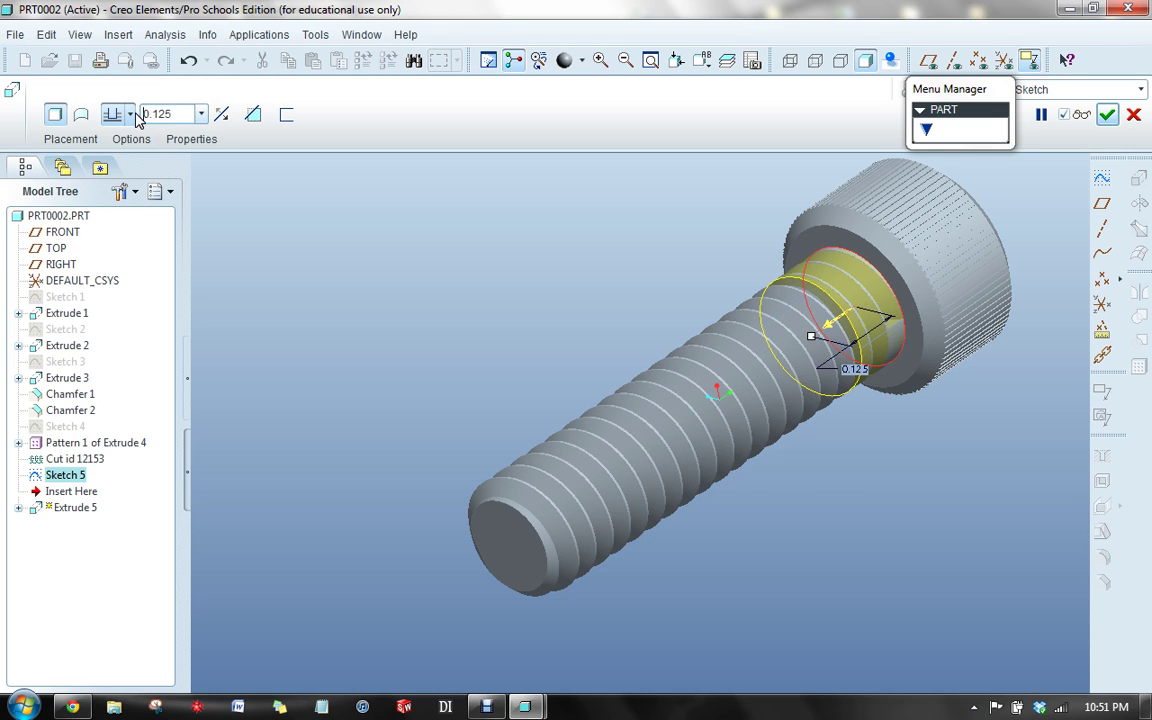
pyautogui.click(1107, 114)
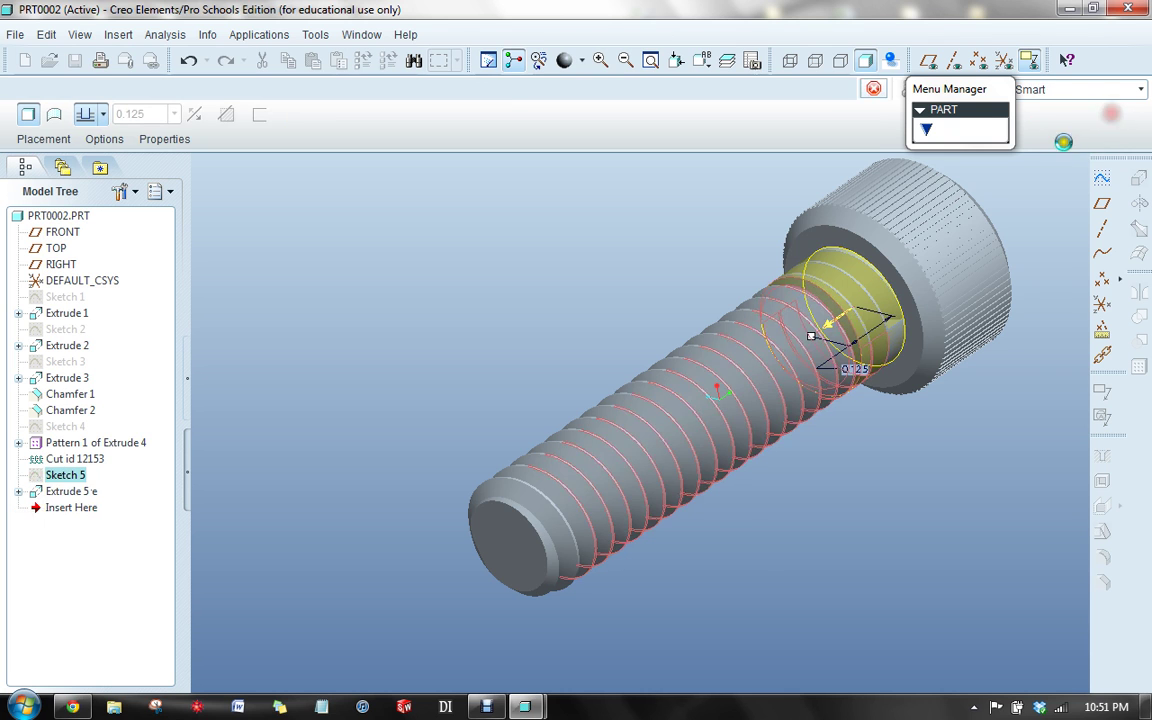
pyautogui.moveTo(560, 312); pyautogui.dragTo(509, 270, button='middle')
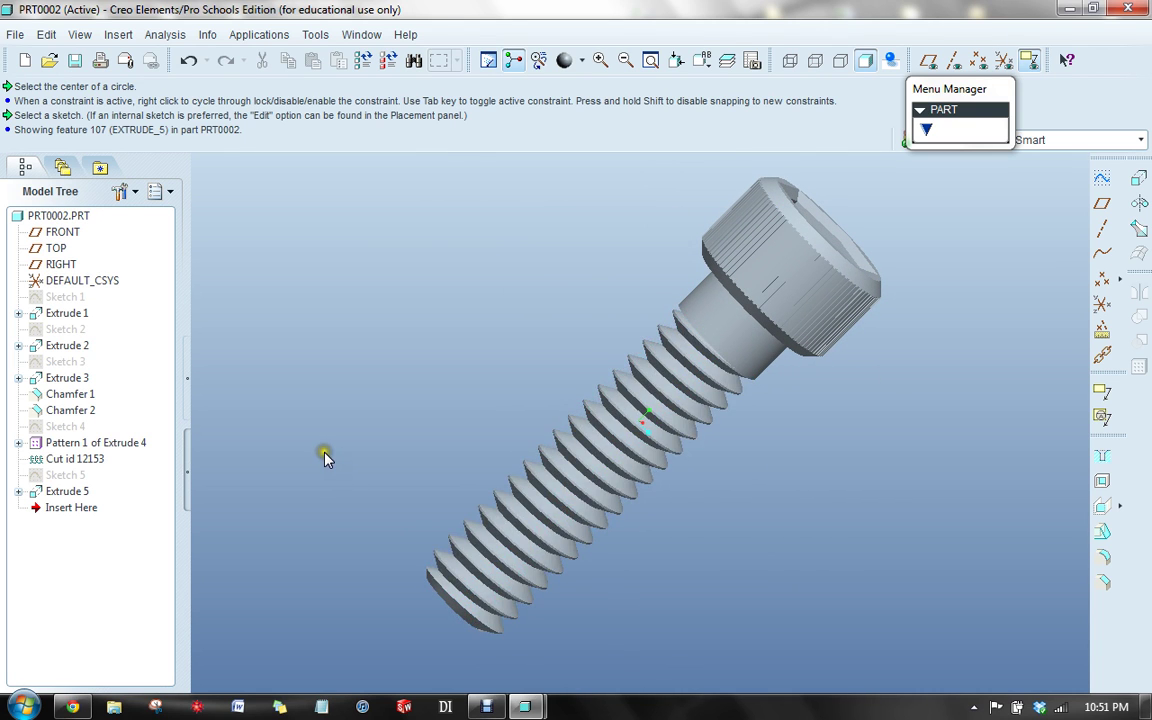
pyautogui.click(486, 706)
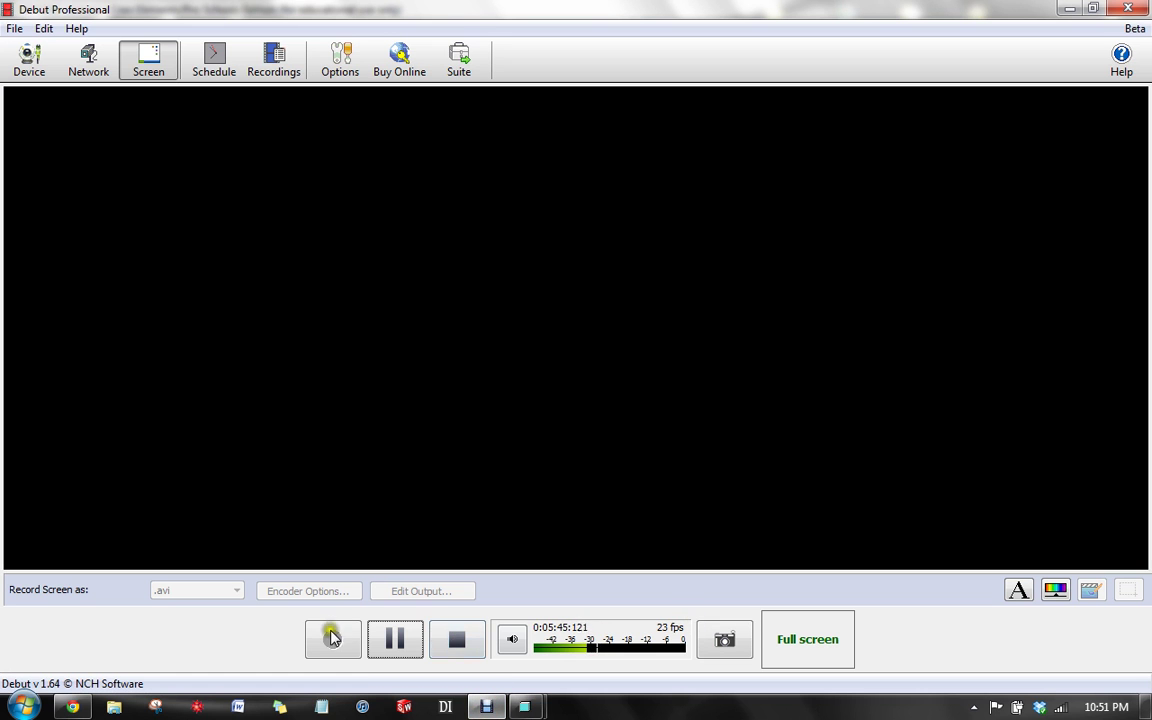